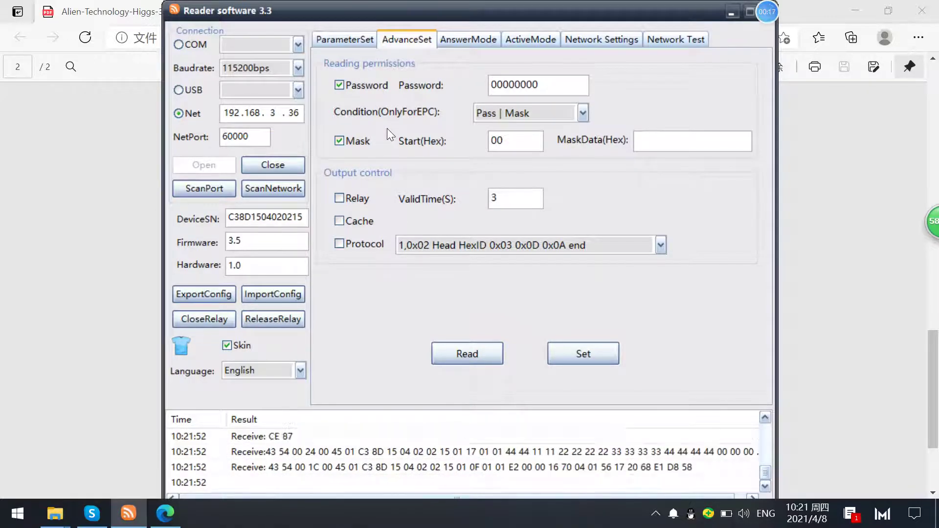
# - Keep Password filtering enabled and the Pass | Mask condition, and uncheck the EPC Mask filter
pyautogui.click(339, 84)
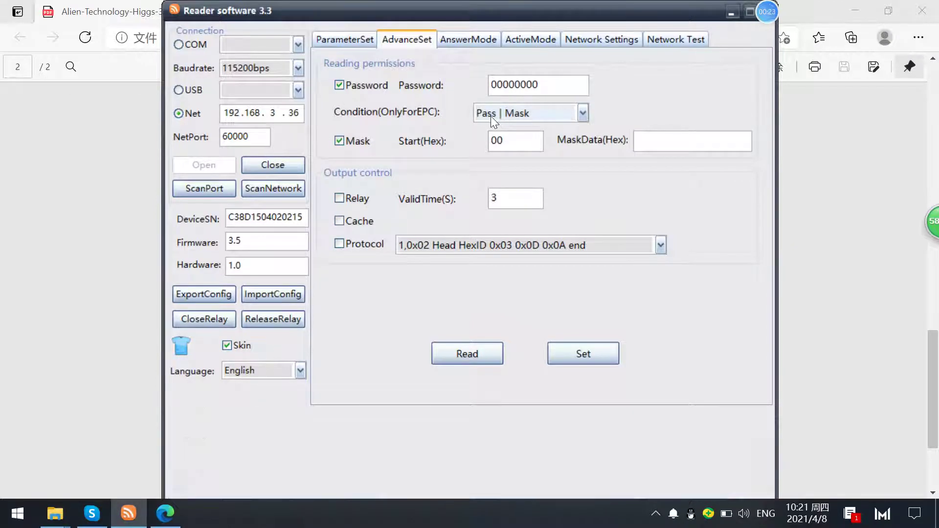
pyautogui.click(502, 113)
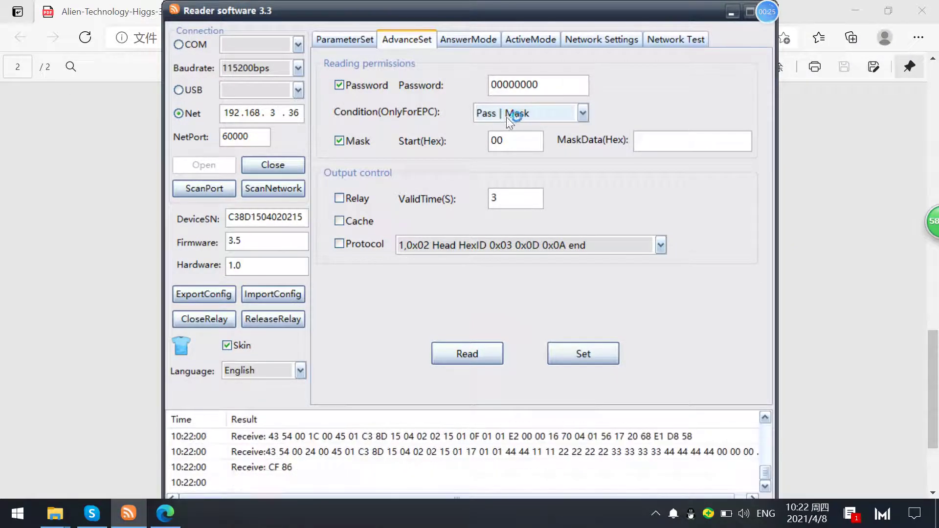
pyautogui.click(582, 113)
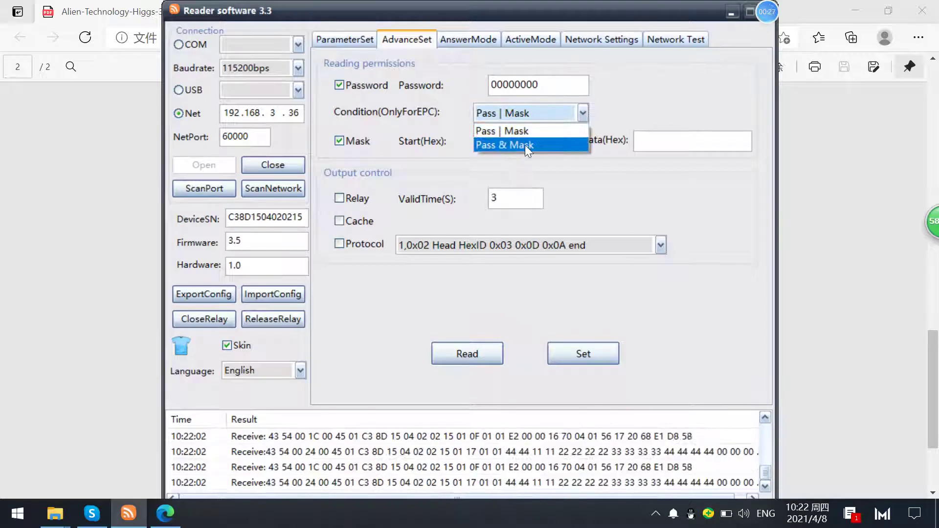
pyautogui.click(508, 130)
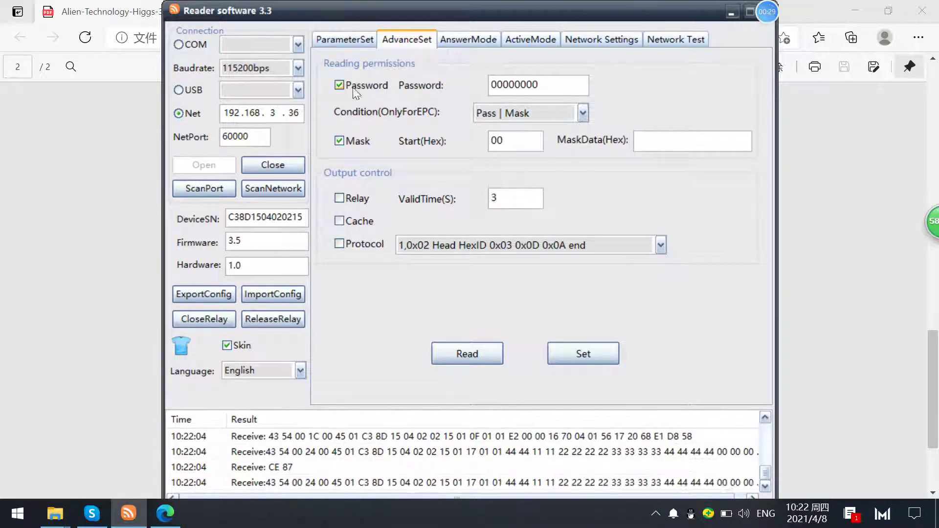
pyautogui.click(339, 141)
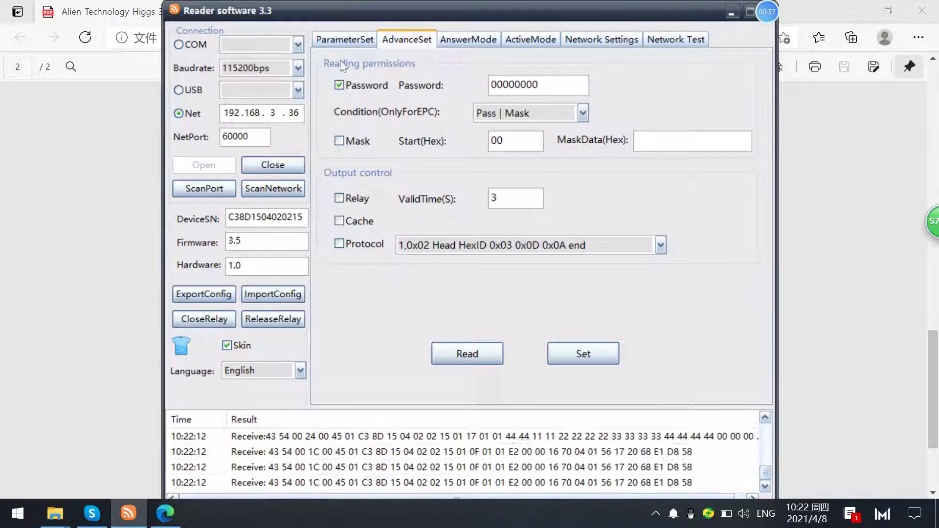
pyautogui.click(340, 84)
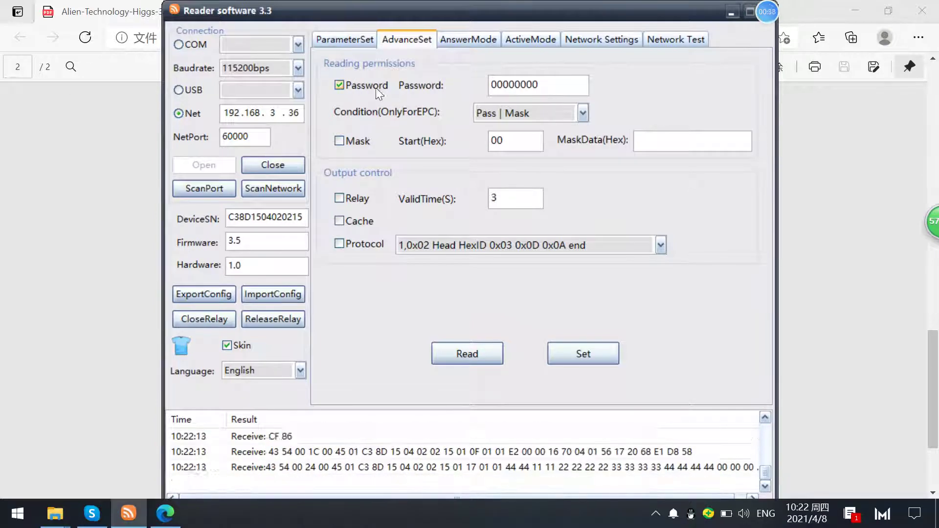
# - Bring the Higgs-3 datasheet in Edge forward, restore its window beside the reader, and scroll to the Memory Map
pyautogui.click(128, 513)
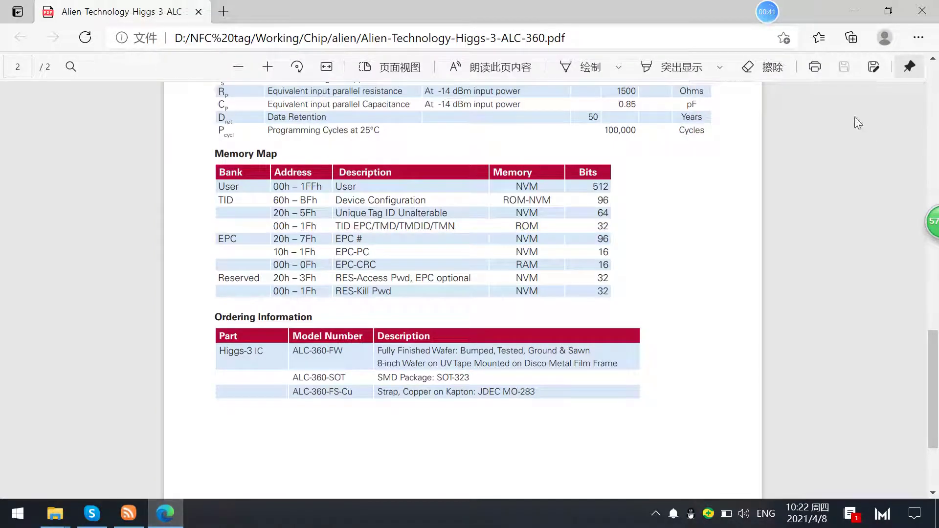
pyautogui.click(888, 10)
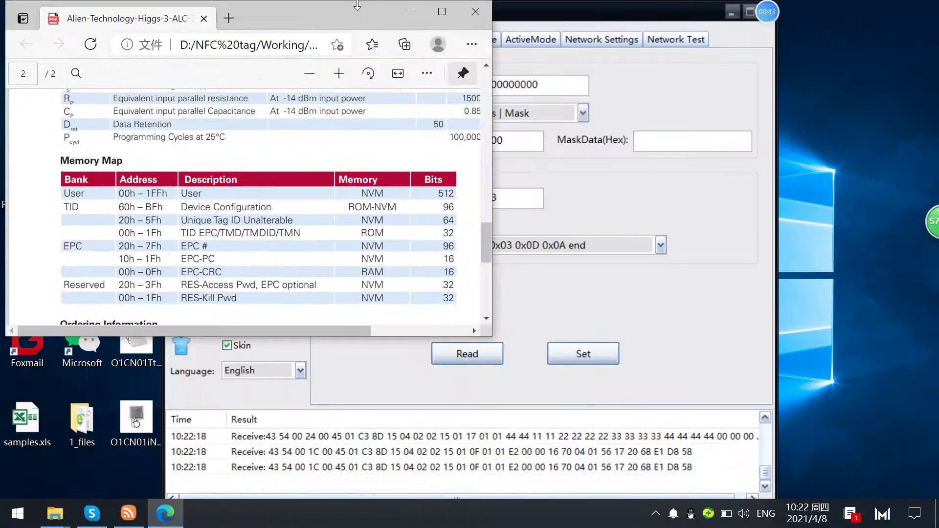
pyautogui.moveTo(433, 24); pyautogui.dragTo(890, 125)
pyautogui.scroll(-3, 576, 290)
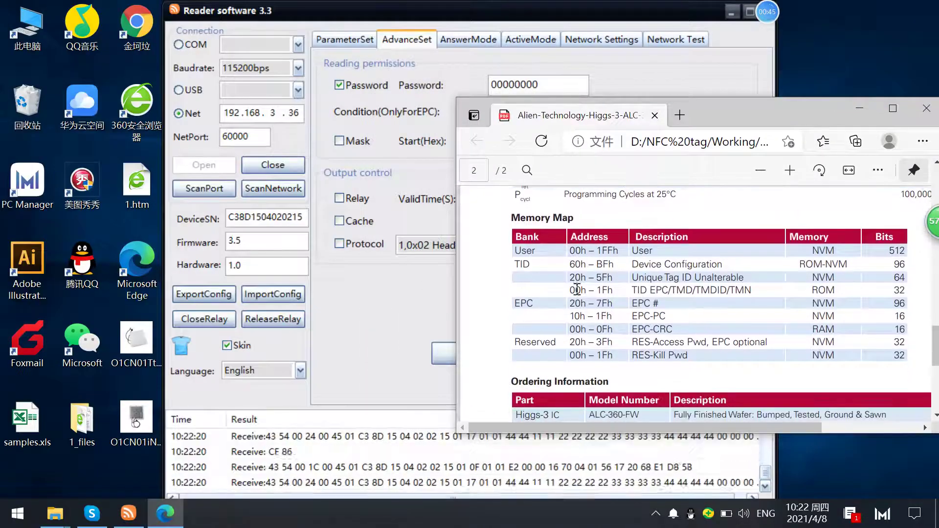
pyautogui.scroll(1, 576, 290)
pyautogui.scroll(-4, 678, 315)
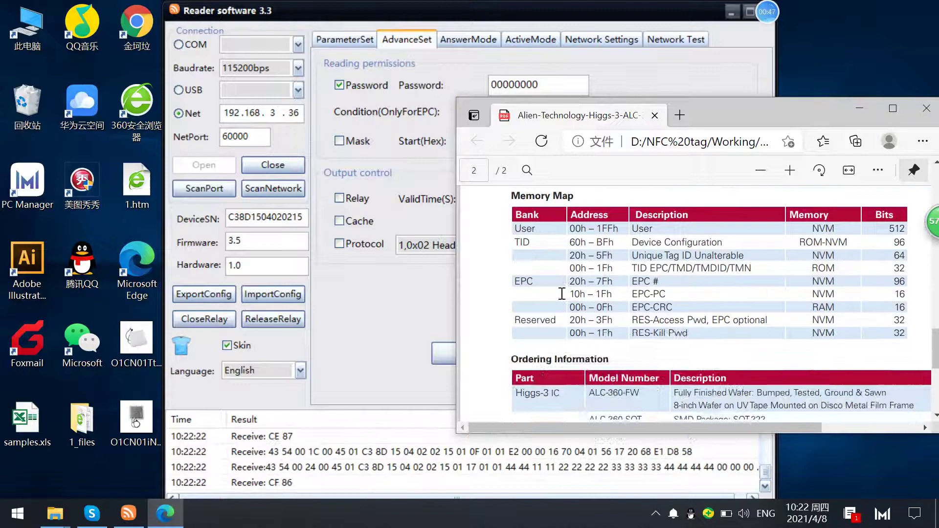
pyautogui.scroll(8, 676, 308)
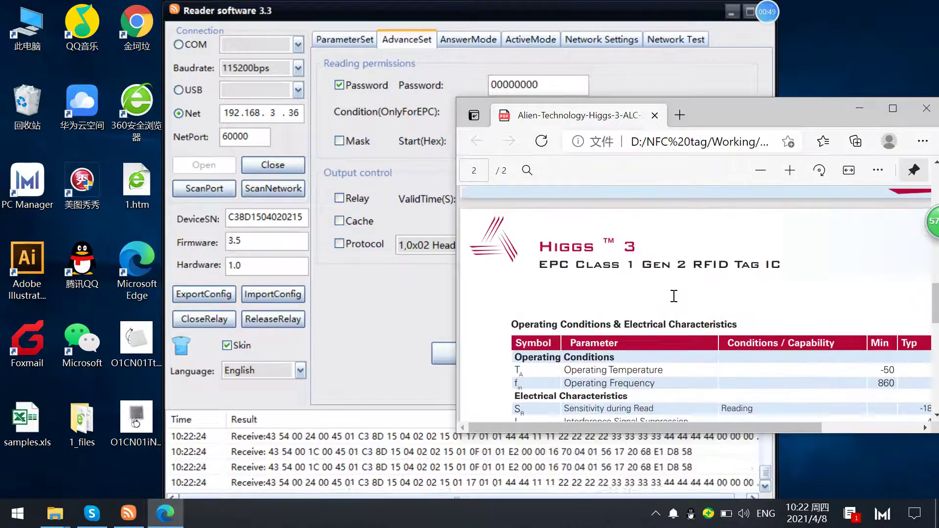
pyautogui.scroll(2, 673, 296)
pyautogui.scroll(-10, 673, 296)
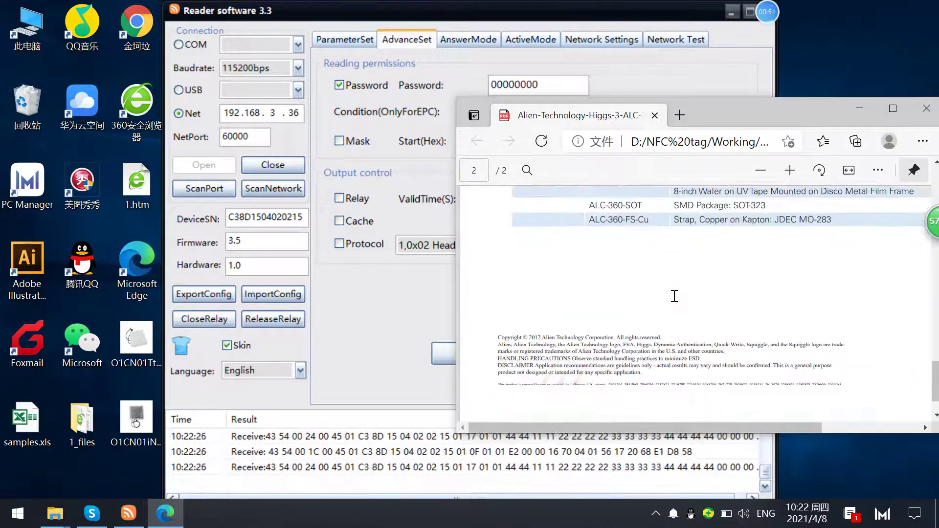
pyautogui.scroll(5, 674, 296)
pyautogui.moveTo(732, 110); pyautogui.dragTo(619, 71)
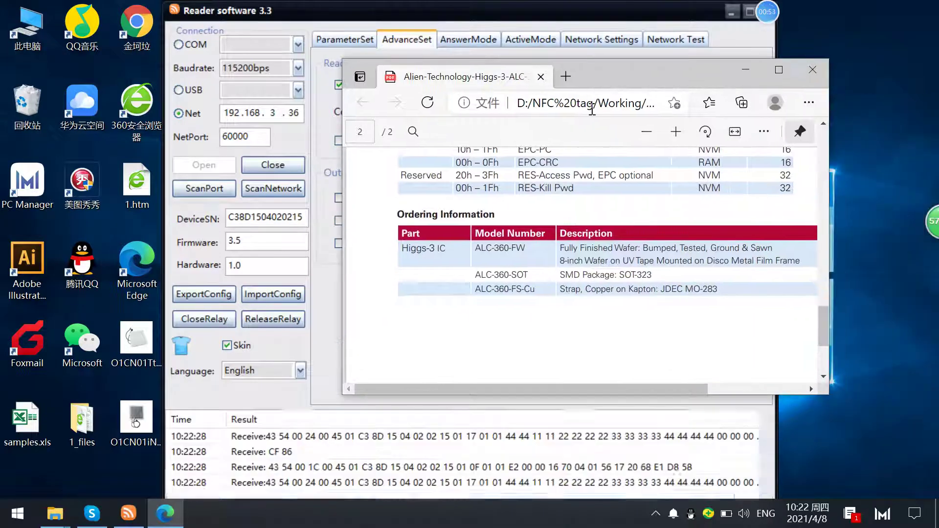
pyautogui.scroll(2, 557, 194)
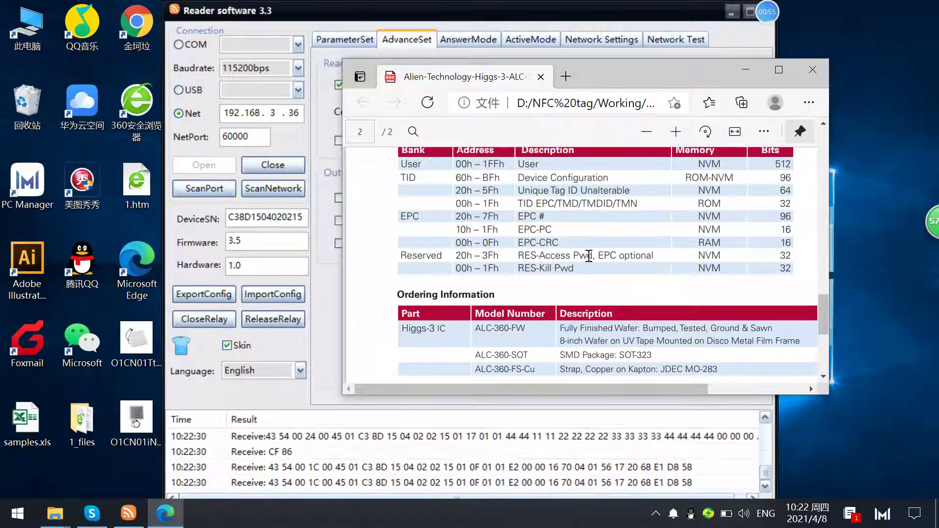
# - Locate the Reserved bank's access password address 20h – 3Fh, then minimize Edge
pyautogui.moveTo(589, 256); pyautogui.dragTo(466, 255)
pyautogui.click(459, 259)
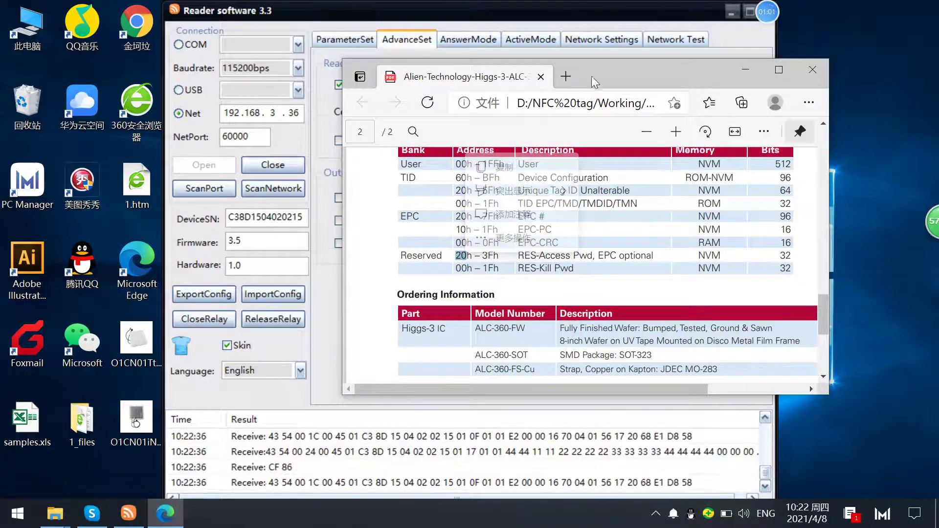
pyautogui.moveTo(591, 76); pyautogui.dragTo(730, 92)
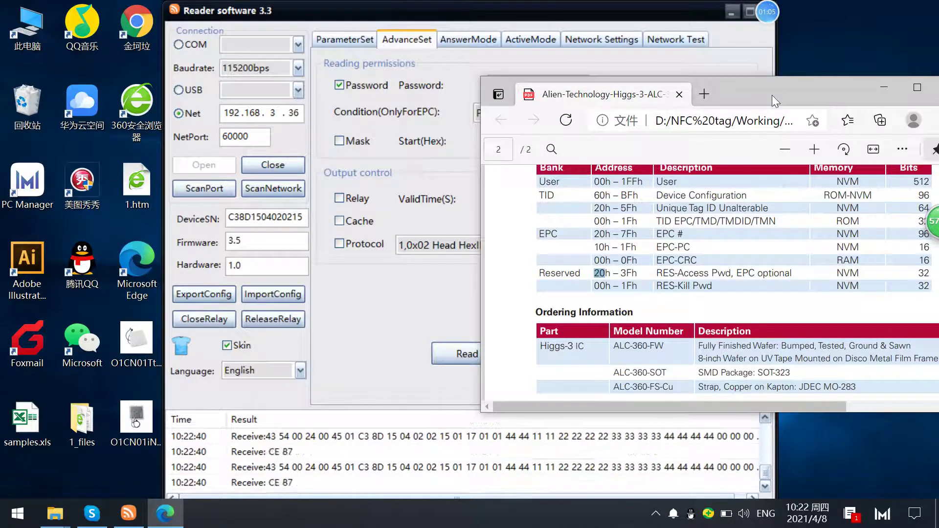
pyautogui.moveTo(772, 95); pyautogui.dragTo(693, 157)
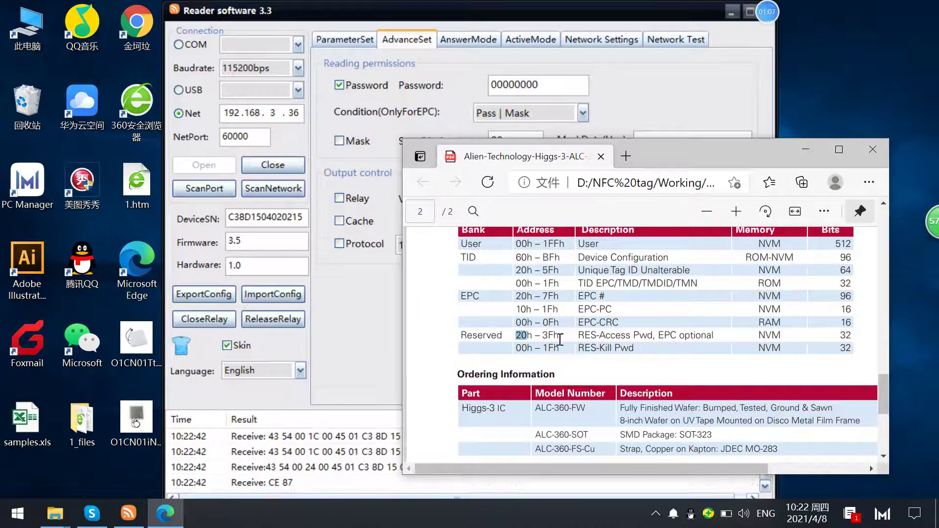
pyautogui.moveTo(560, 339); pyautogui.dragTo(520, 341)
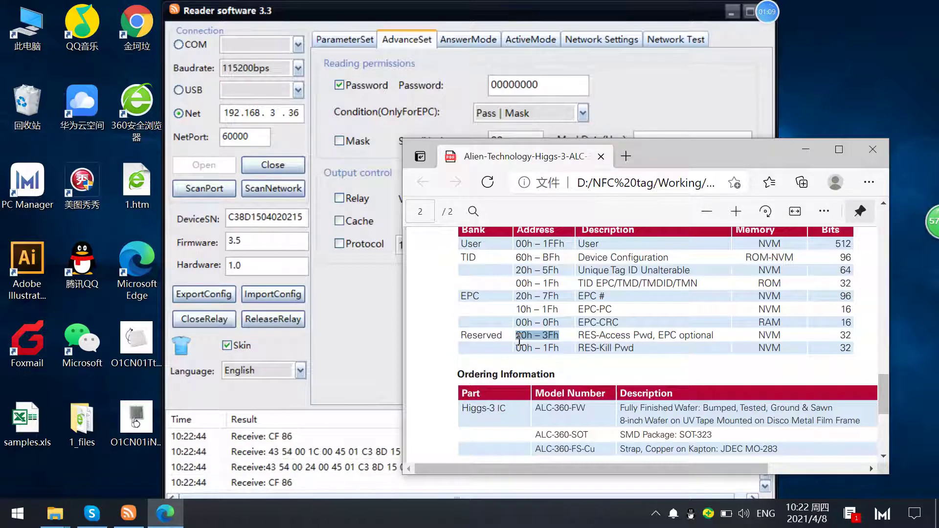
pyautogui.moveTo(708, 142); pyautogui.dragTo(475, 147)
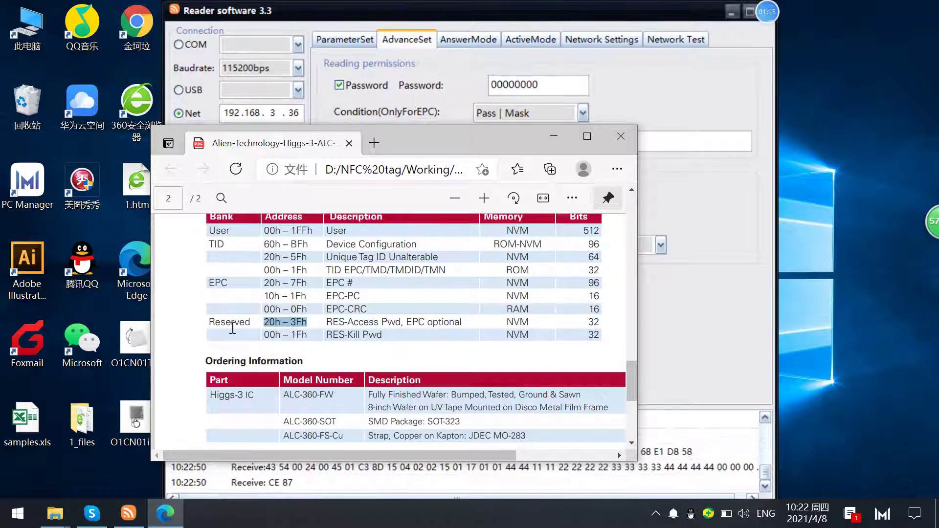
pyautogui.moveTo(347, 322); pyautogui.dragTo(400, 322)
pyautogui.click(555, 137)
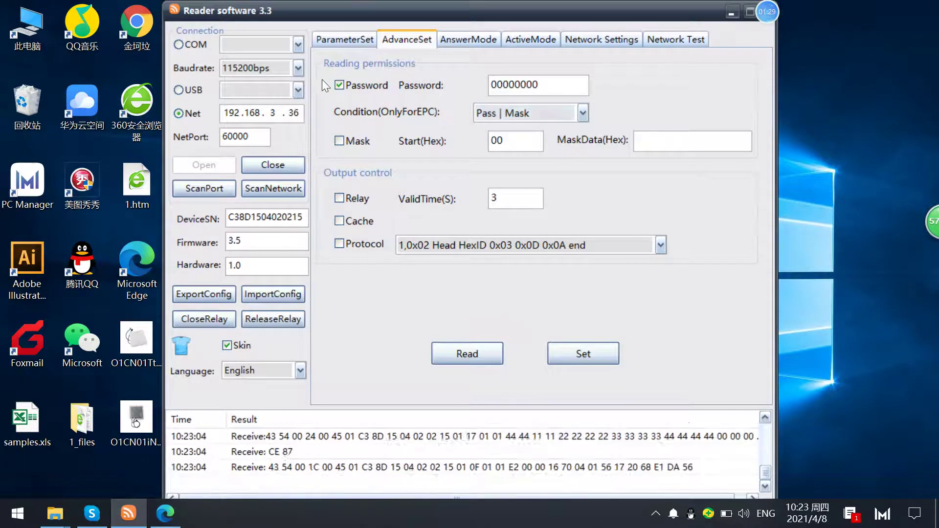
# - Set WorkMode to AnswerMode on ParameterSet, apply it, and show the AnswerMode page
pyautogui.click(348, 41)
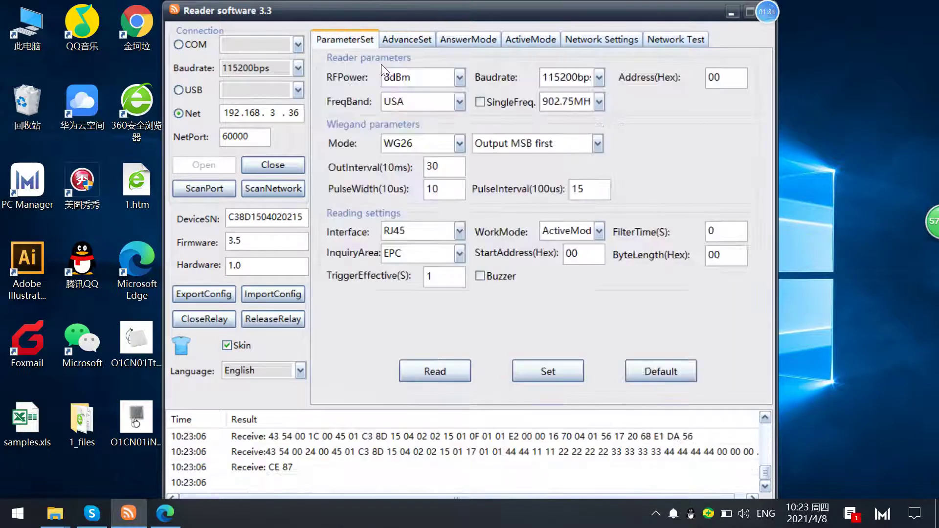
pyautogui.click(591, 231)
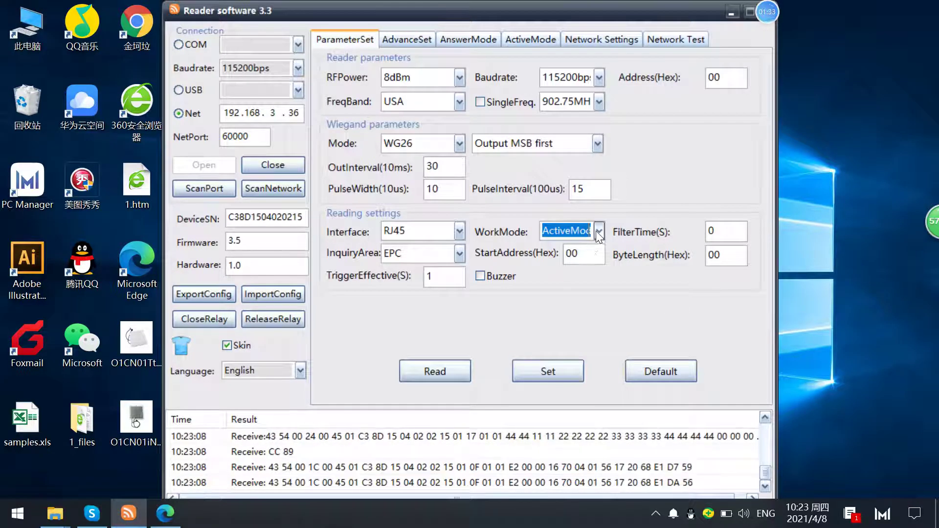
pyautogui.click(598, 231)
pyautogui.click(573, 251)
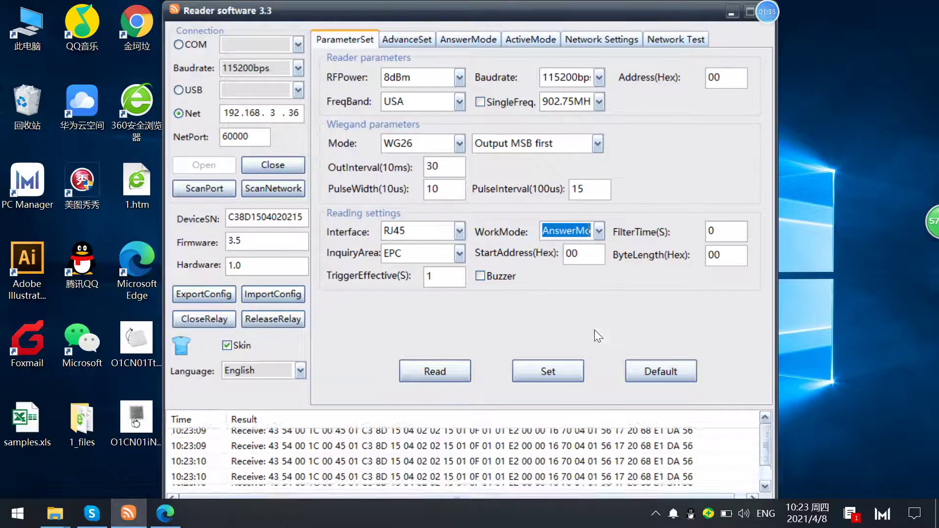
pyautogui.click(541, 372)
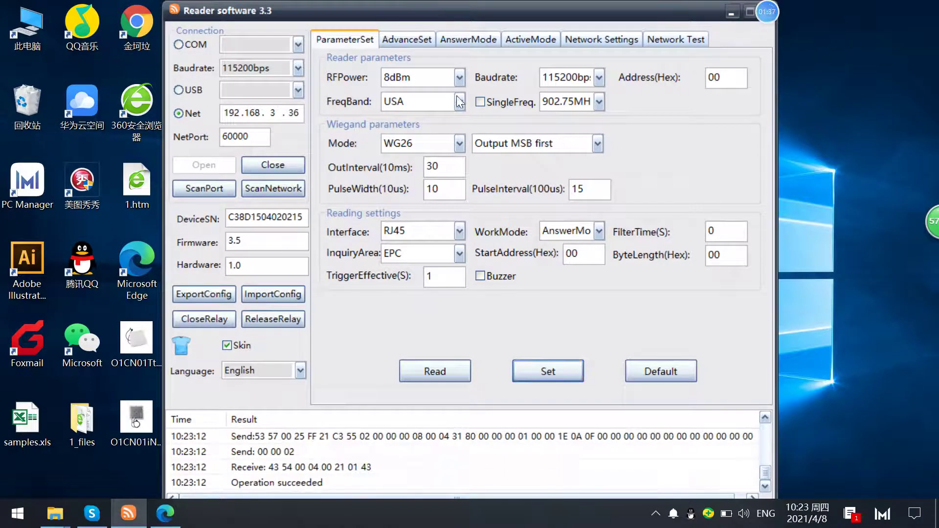
pyautogui.click(468, 40)
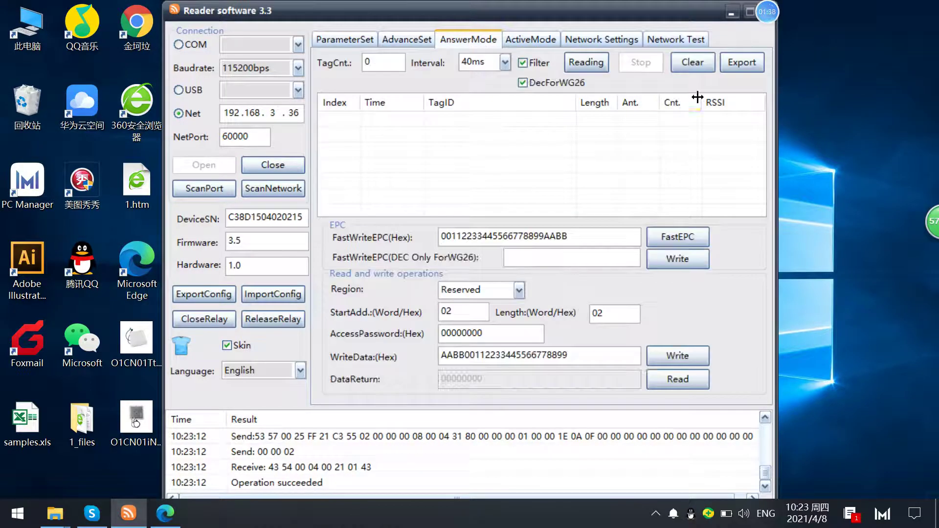
pyautogui.click(602, 63)
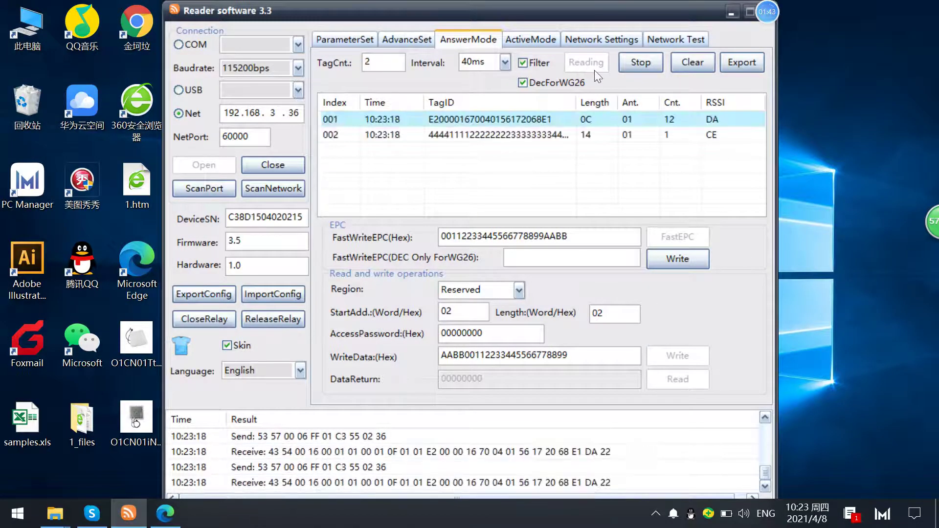
pyautogui.click(635, 65)
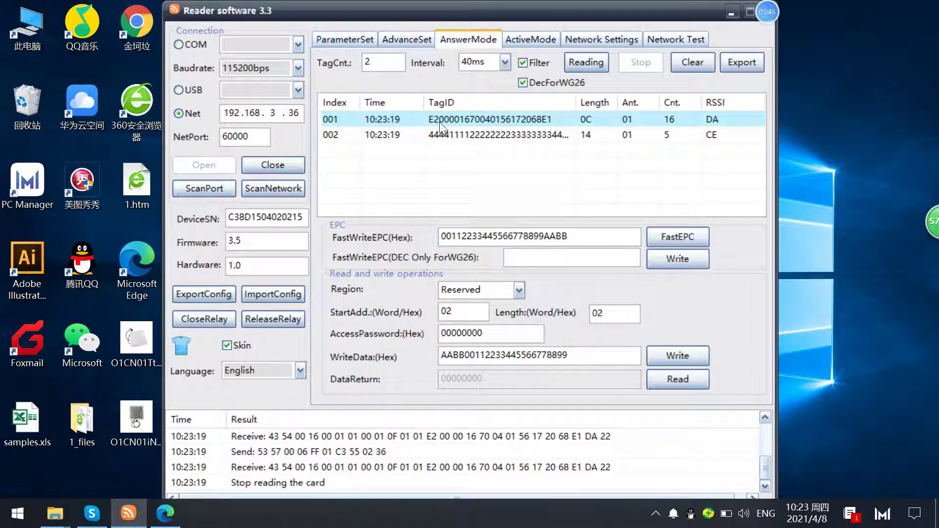
pyautogui.click(448, 135)
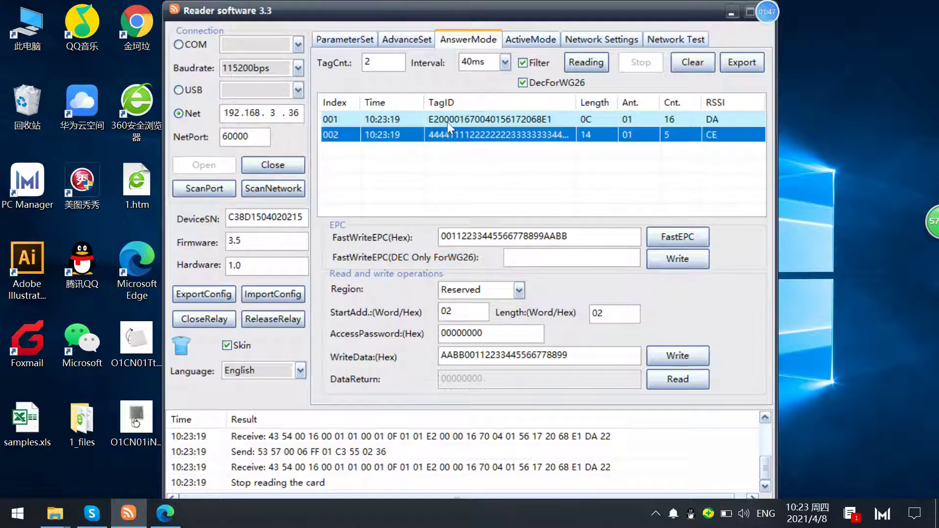
pyautogui.click(454, 120)
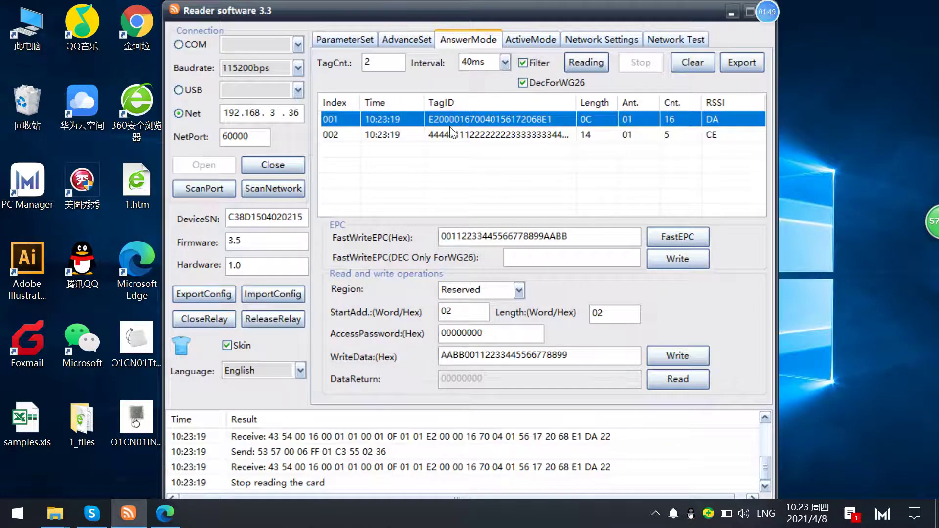
pyautogui.click(452, 129)
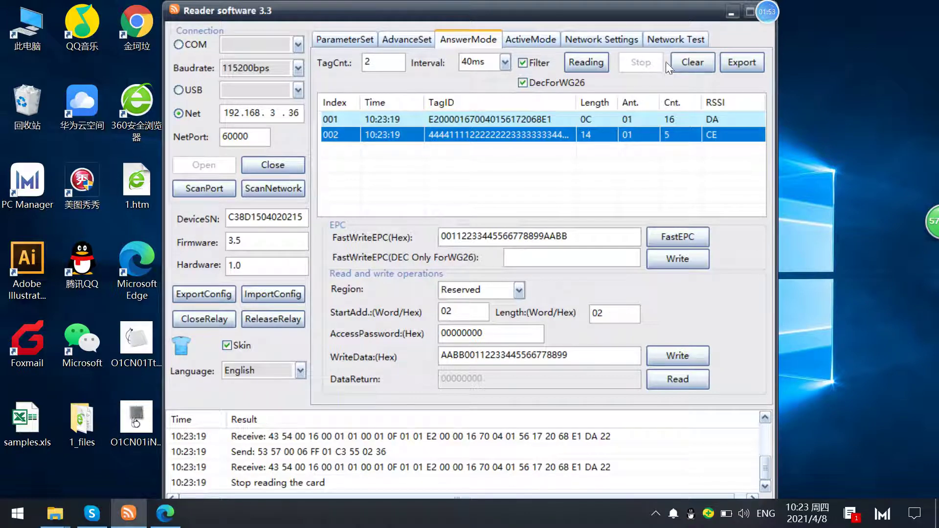
pyautogui.click(678, 63)
pyautogui.click(598, 64)
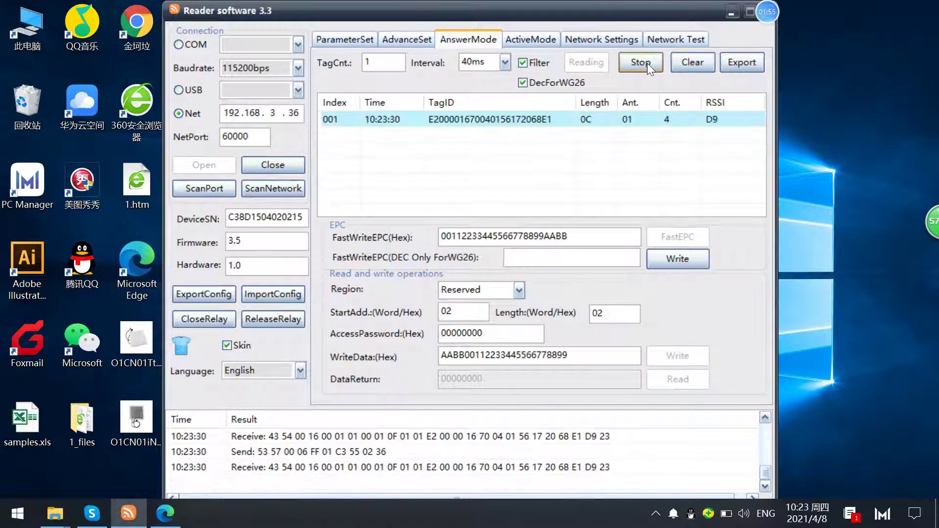
pyautogui.click(647, 63)
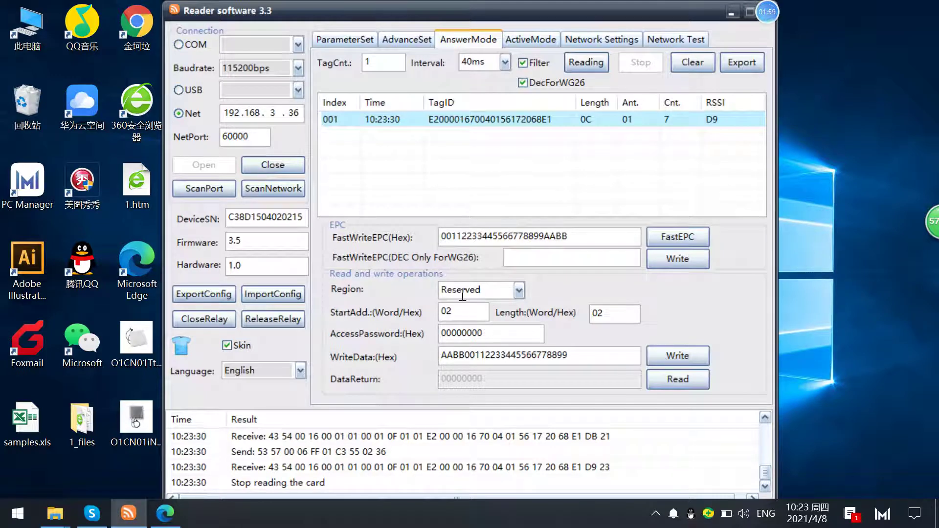
# - Set the memory Region to Reserved with StartAdd 02 and Length 02
pyautogui.doubleClick(478, 290)
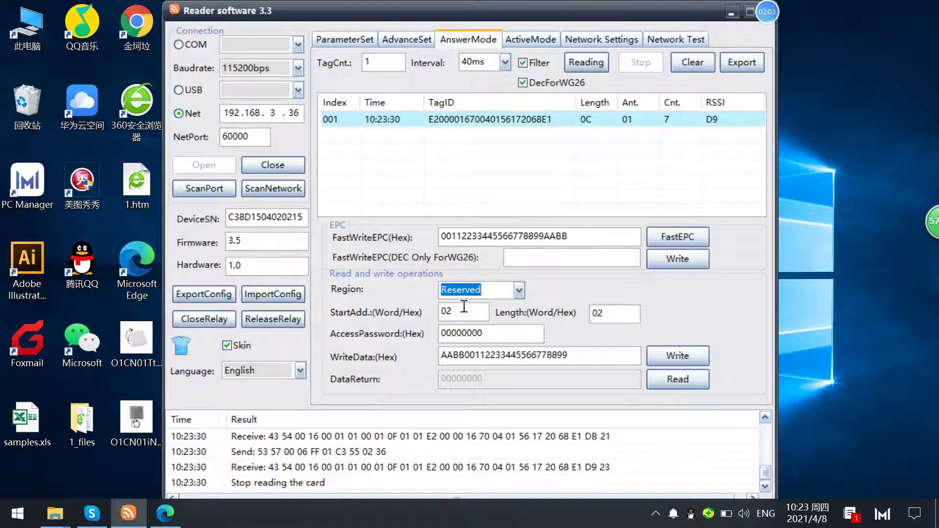
pyautogui.click(519, 295)
pyautogui.click(489, 308)
pyautogui.click(453, 313)
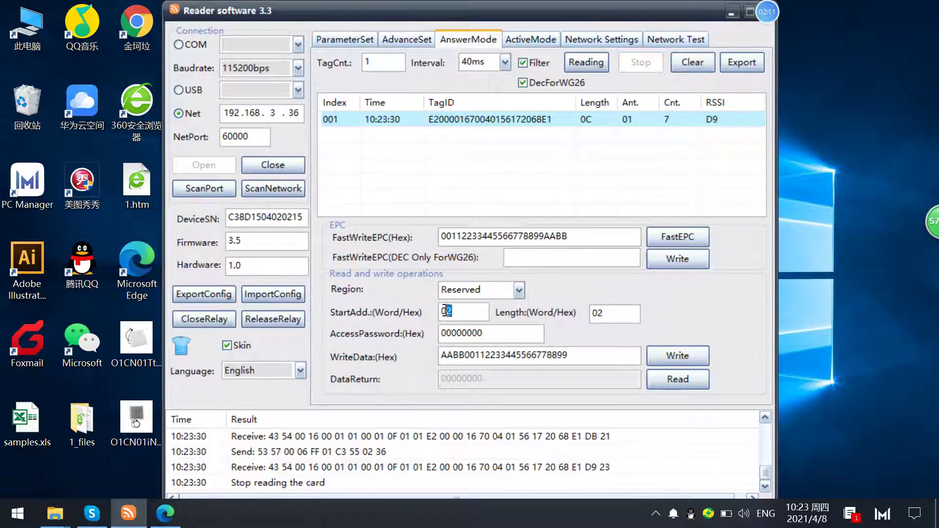
pyautogui.moveTo(445, 311); pyautogui.dragTo(438, 312)
pyautogui.click(471, 317)
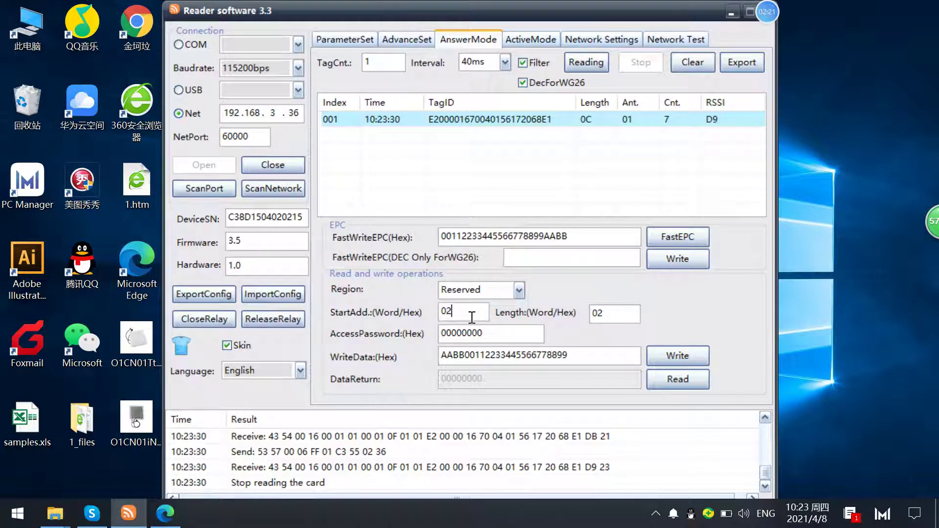
pyautogui.doubleClick(598, 314)
pyautogui.click(610, 318)
# - Read the Reserved memory and check the returned password in DataReturn
pyautogui.click(667, 380)
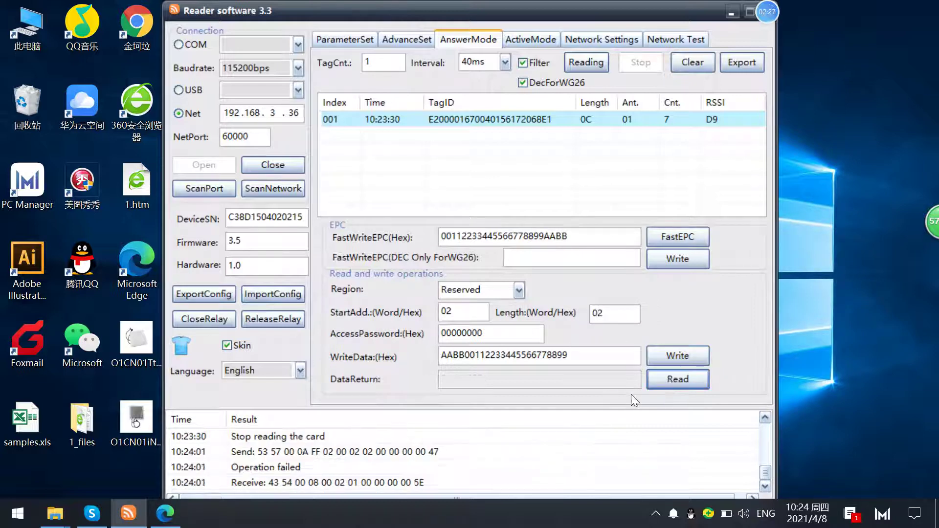
pyautogui.click(669, 379)
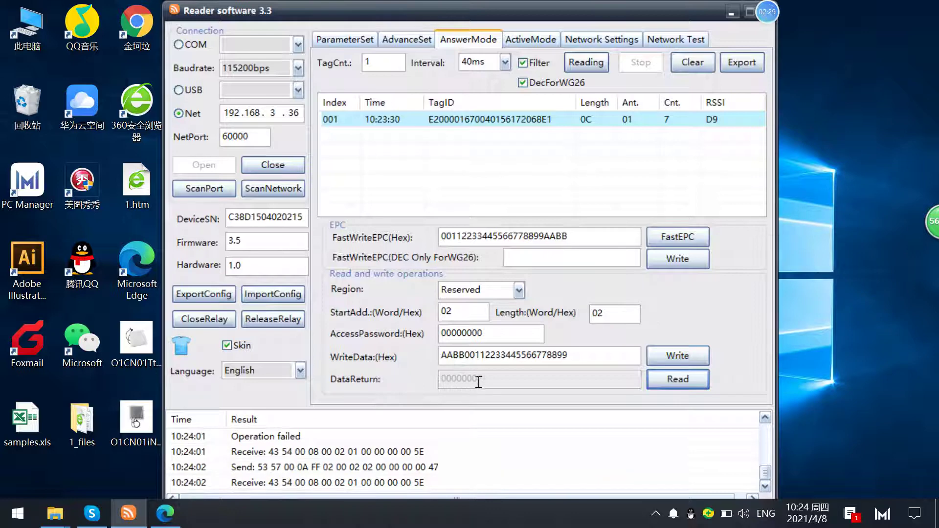
pyautogui.moveTo(484, 377); pyautogui.dragTo(443, 385)
pyautogui.click(453, 380)
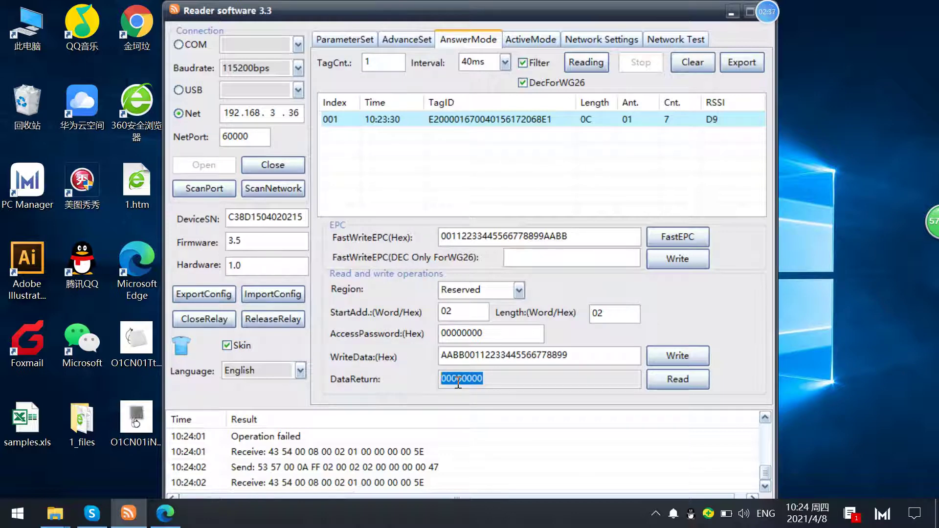
pyautogui.click(488, 381)
# - Rescan the tags and read the other tag's Reserved memory at start 02, length 02
pyautogui.click(598, 62)
pyautogui.click(681, 63)
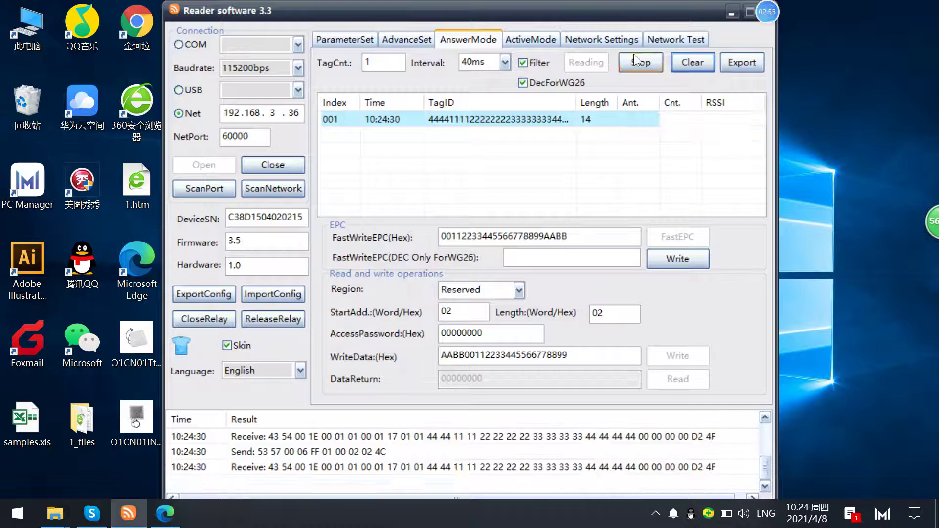
pyautogui.click(635, 62)
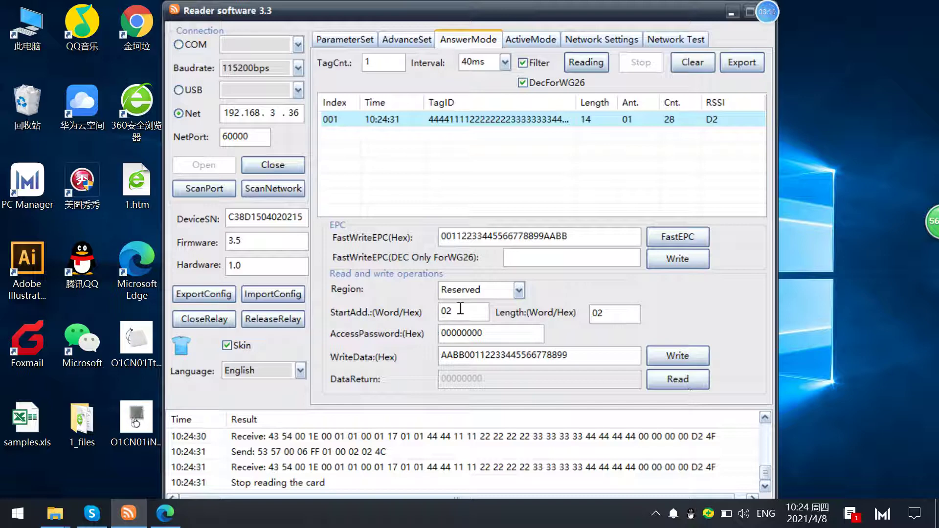
pyautogui.moveTo(461, 311); pyautogui.dragTo(435, 311)
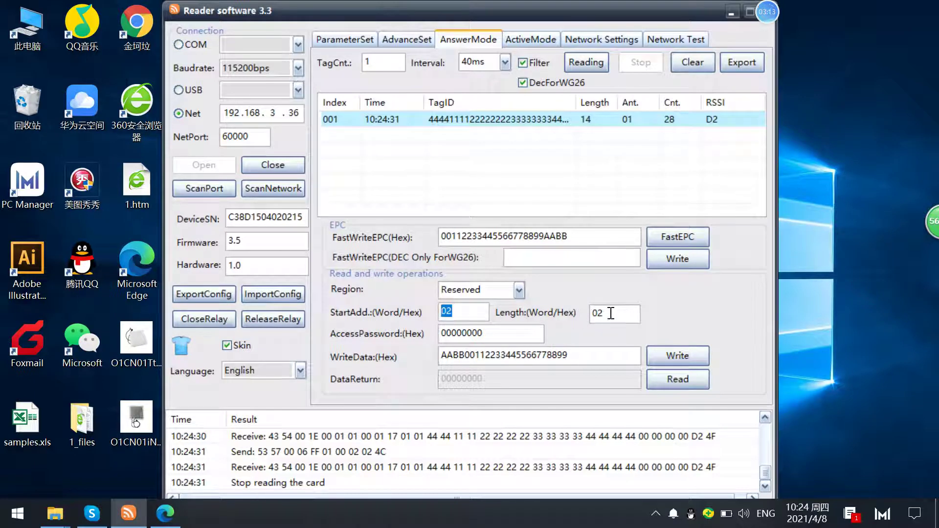
pyautogui.moveTo(610, 313); pyautogui.dragTo(570, 318)
pyautogui.click(659, 376)
pyautogui.click(663, 375)
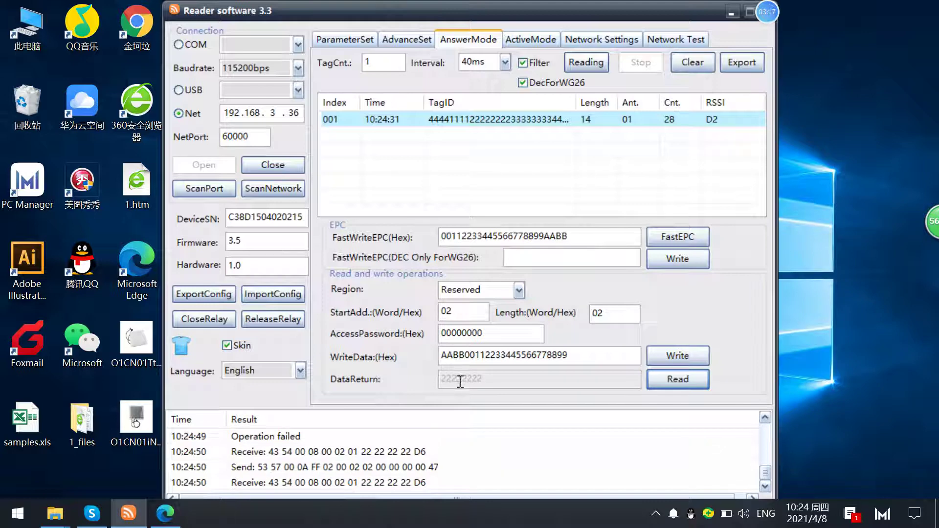
pyautogui.moveTo(460, 382); pyautogui.dragTo(437, 383)
pyautogui.moveTo(484, 377); pyautogui.dragTo(462, 379)
pyautogui.click(461, 377)
pyautogui.click(462, 379)
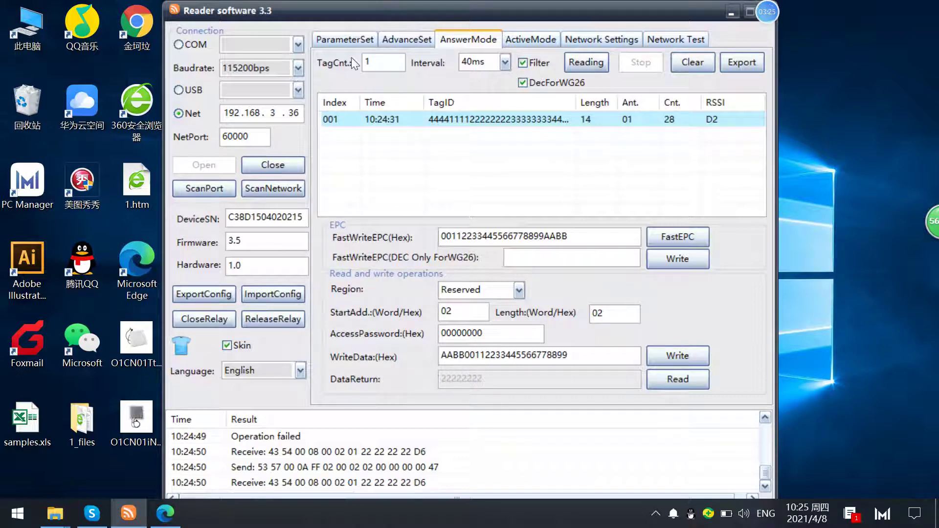
pyautogui.click(418, 40)
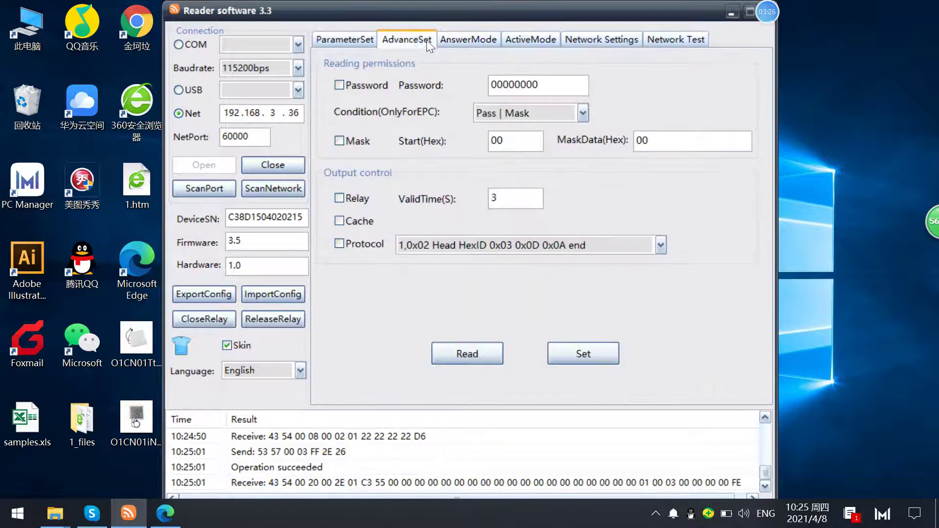
pyautogui.click(470, 40)
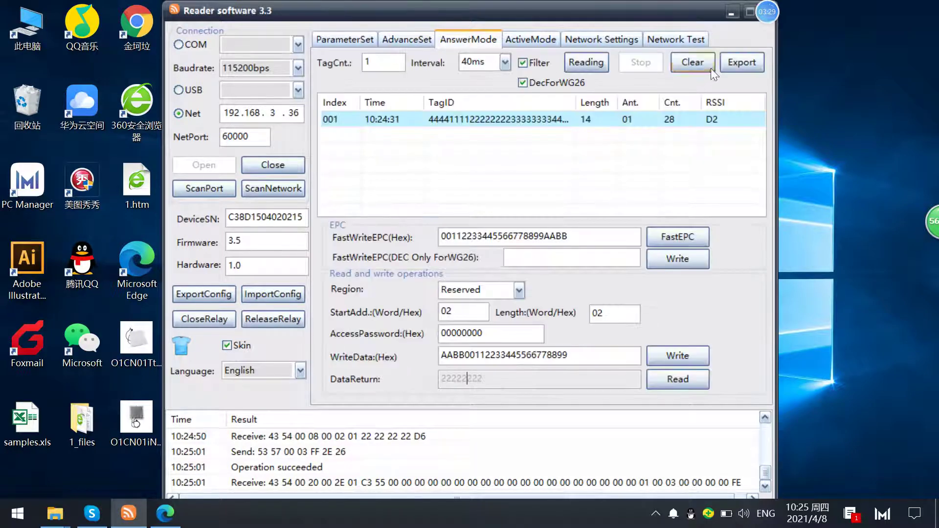
pyautogui.click(587, 61)
pyautogui.click(641, 62)
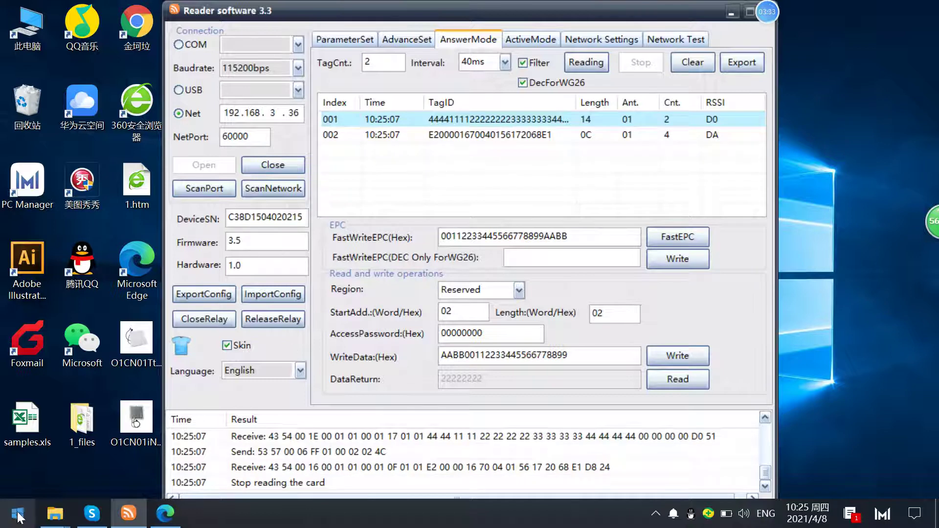
pyautogui.click(457, 133)
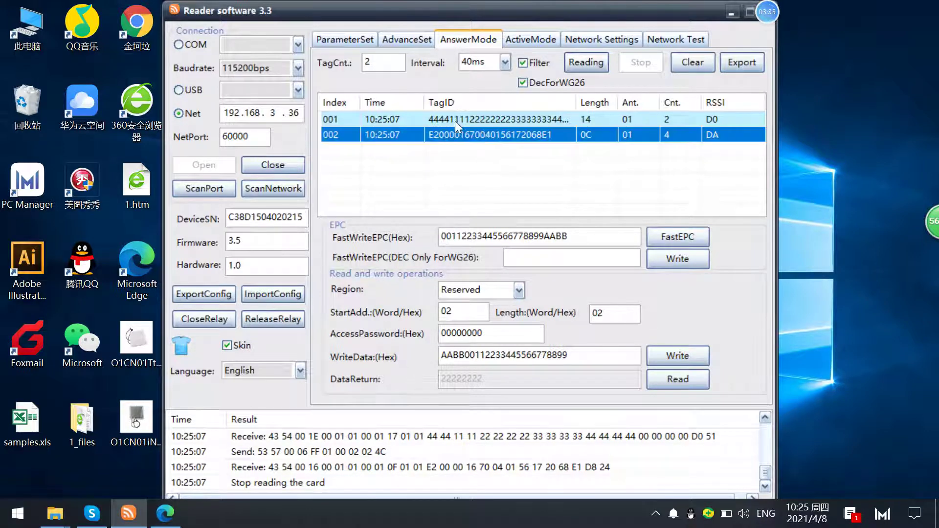
pyautogui.click(442, 119)
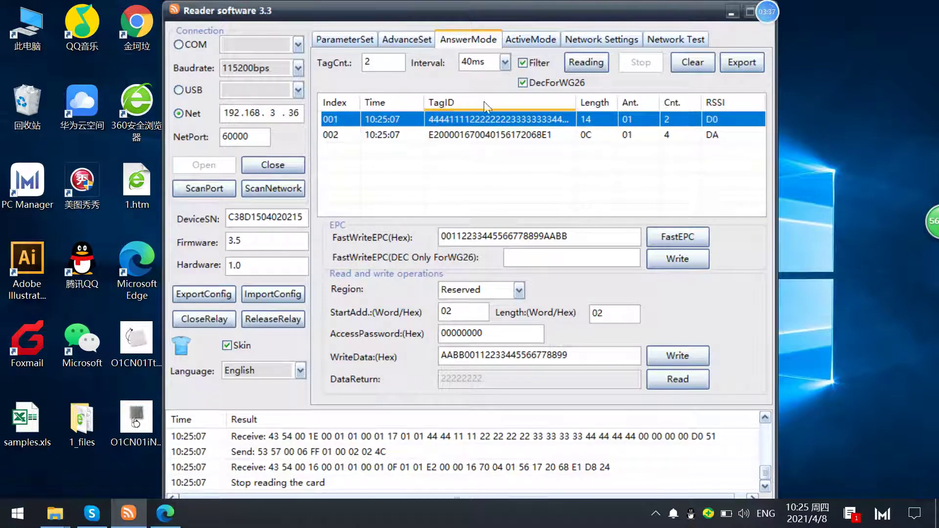
# - Launch Notepad from the Start menu and move it to the lower right
pyautogui.press('super')
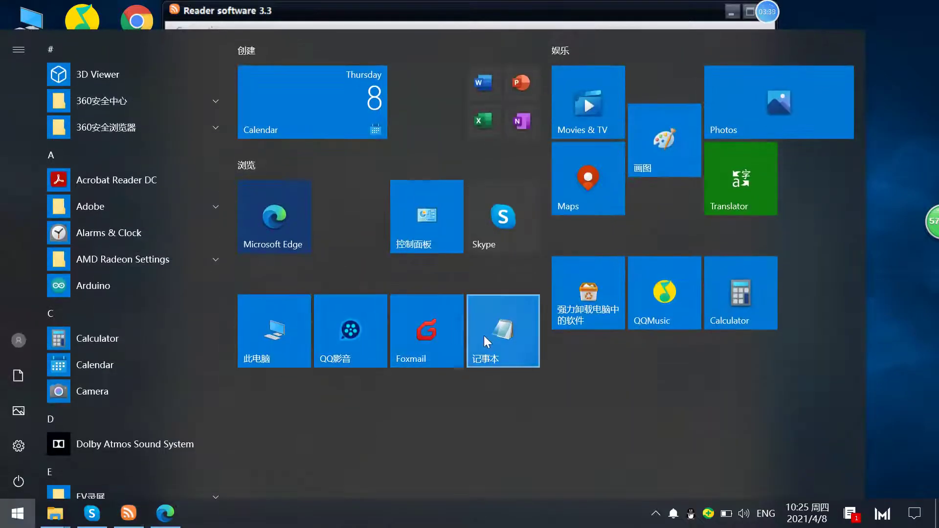
pyautogui.click(486, 336)
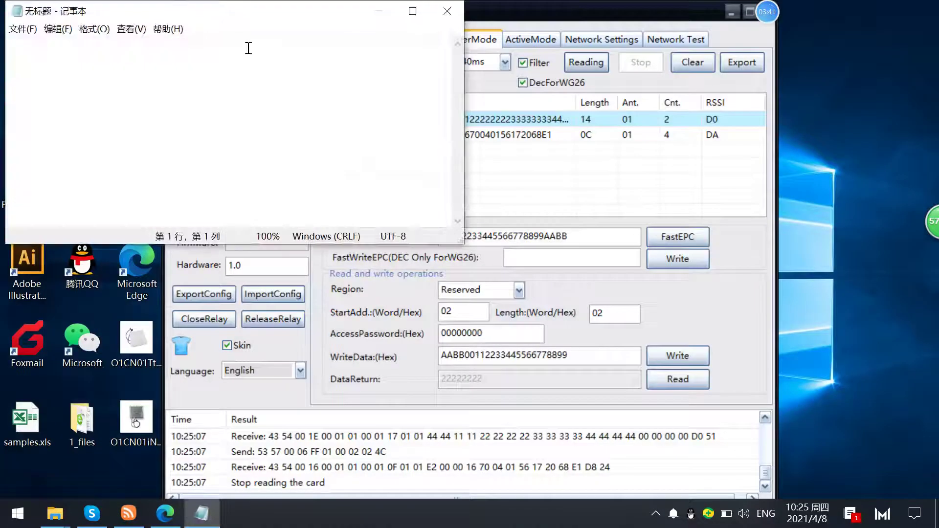
pyautogui.moveTo(259, 17); pyautogui.dragTo(574, 211)
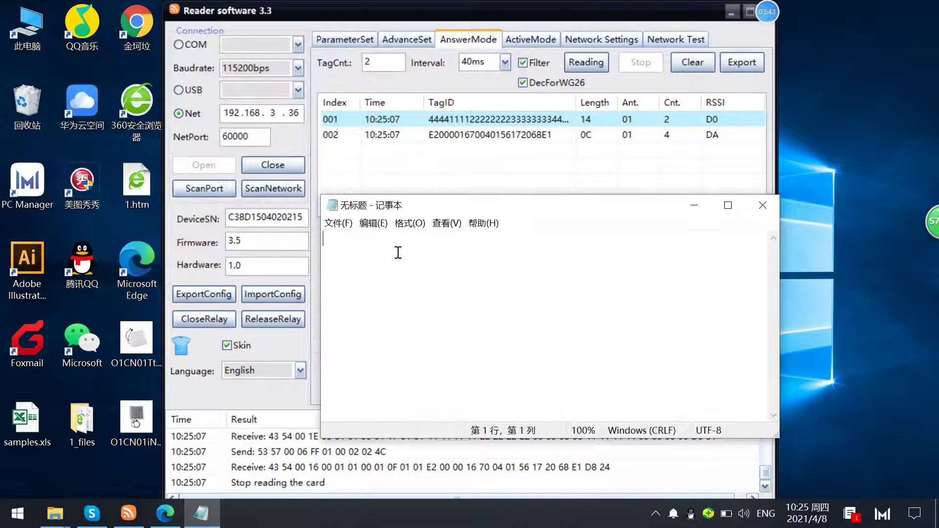
# - Type each tag's EPC (444411111…, 20000001…) with its access password into the note
pyautogui.write('444')
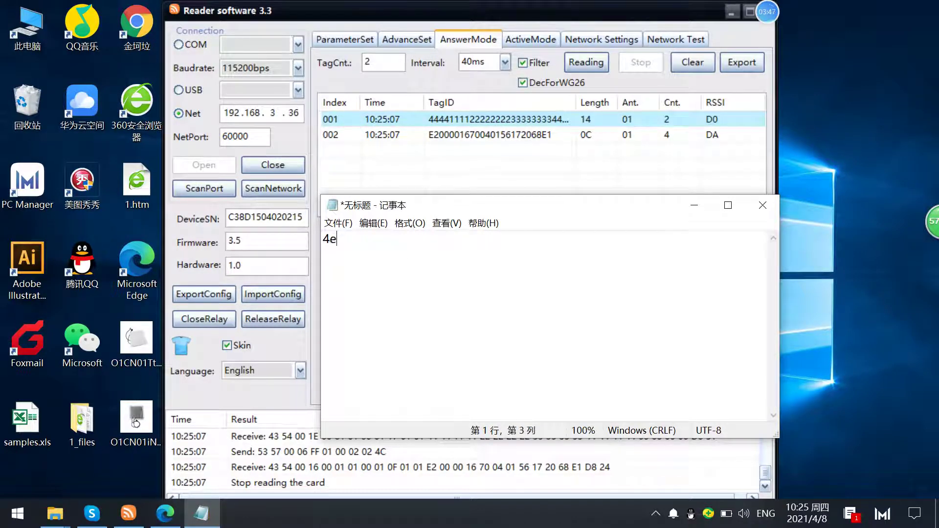
pyautogui.press('BackSpace')
pyautogui.press('BackSpace')
pyautogui.write('EPC 444411111 A')
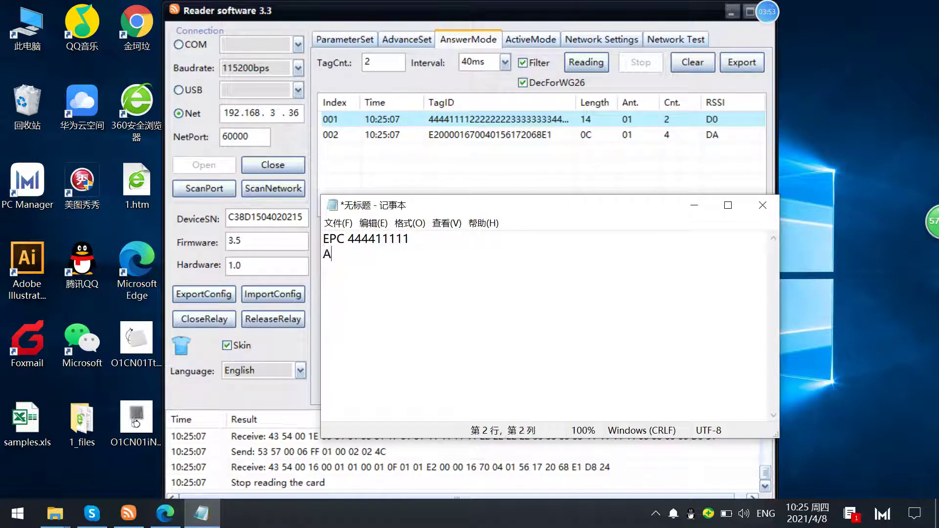
pyautogui.write('ccess psw:')
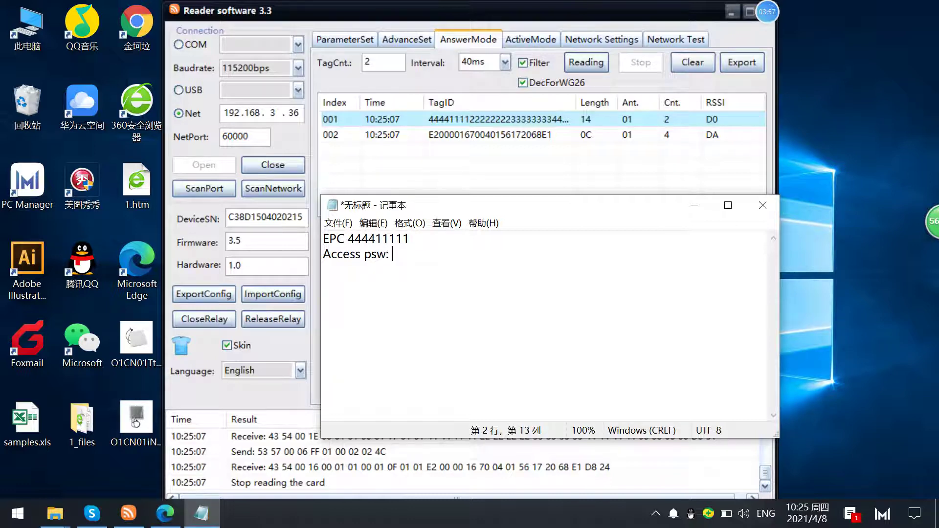
pyautogui.write(' 2222222')
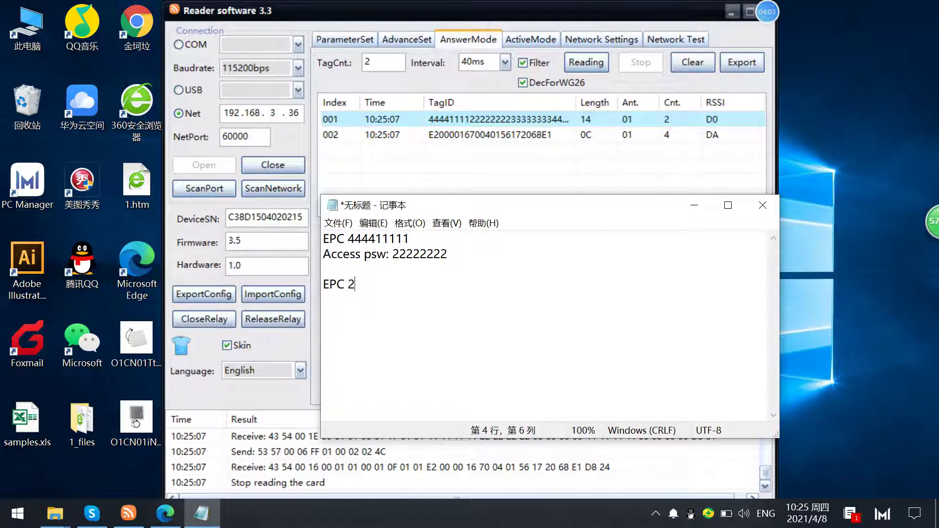
pyautogui.write('20000001')
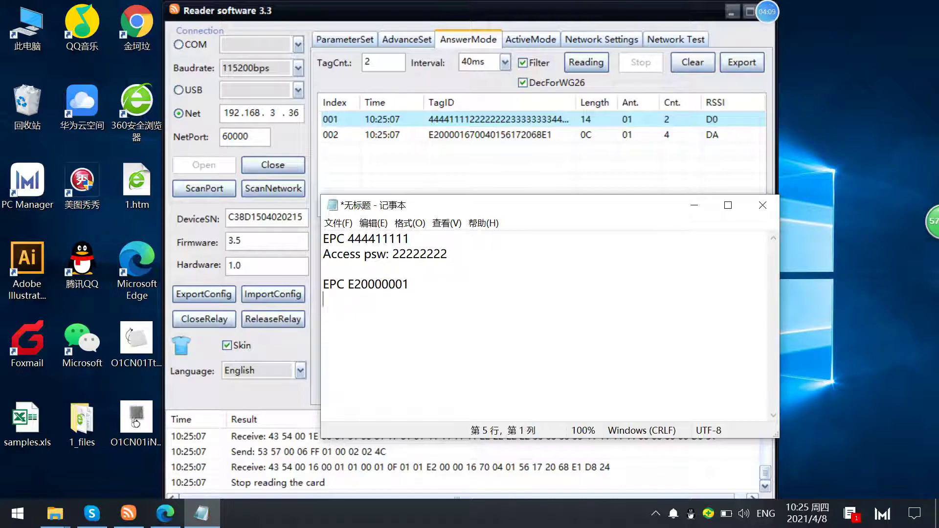
pyautogui.write(' Acecss psw')
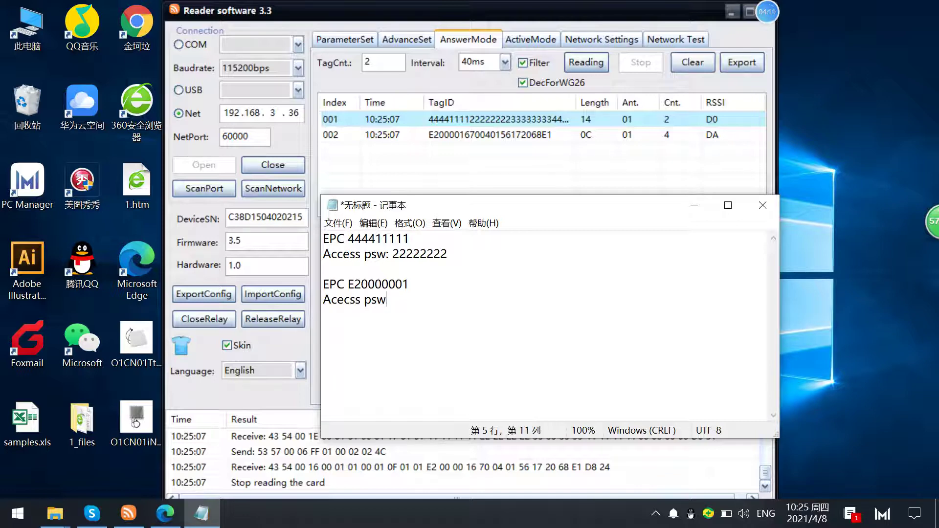
pyautogui.write(': 00000000')
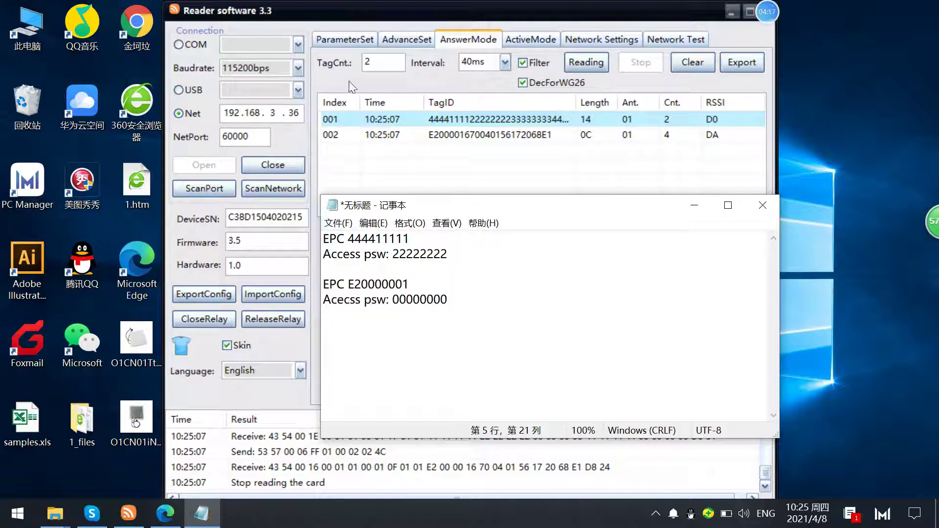
pyautogui.click(415, 43)
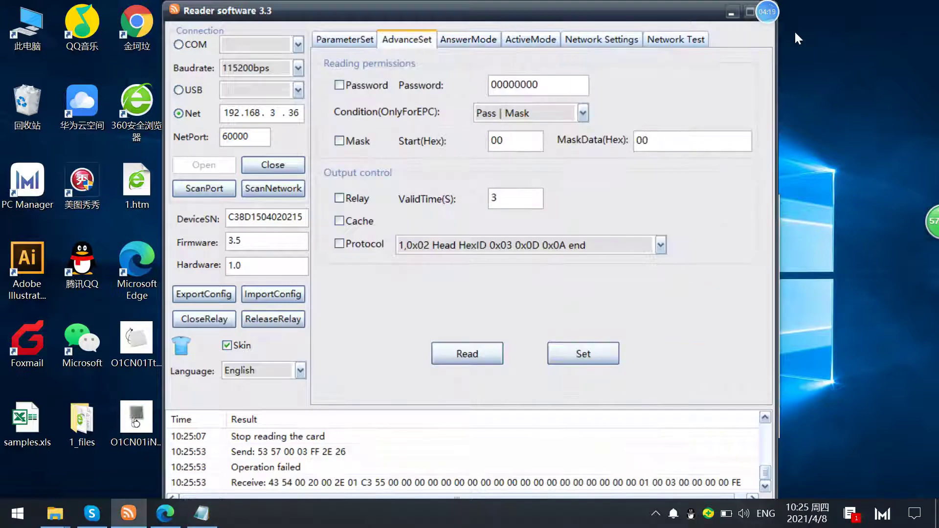
pyautogui.moveTo(447, 128); pyautogui.dragTo(341, 128)
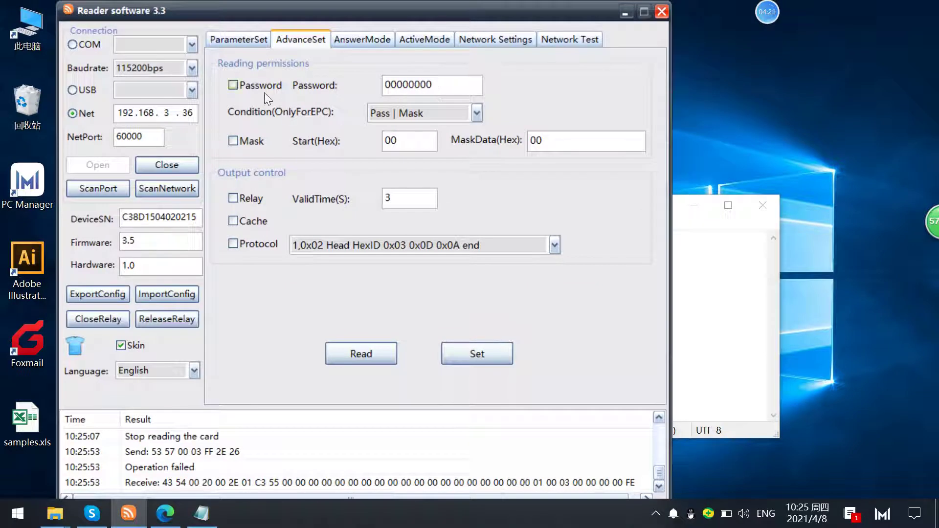
pyautogui.click(233, 86)
pyautogui.doubleClick(414, 87)
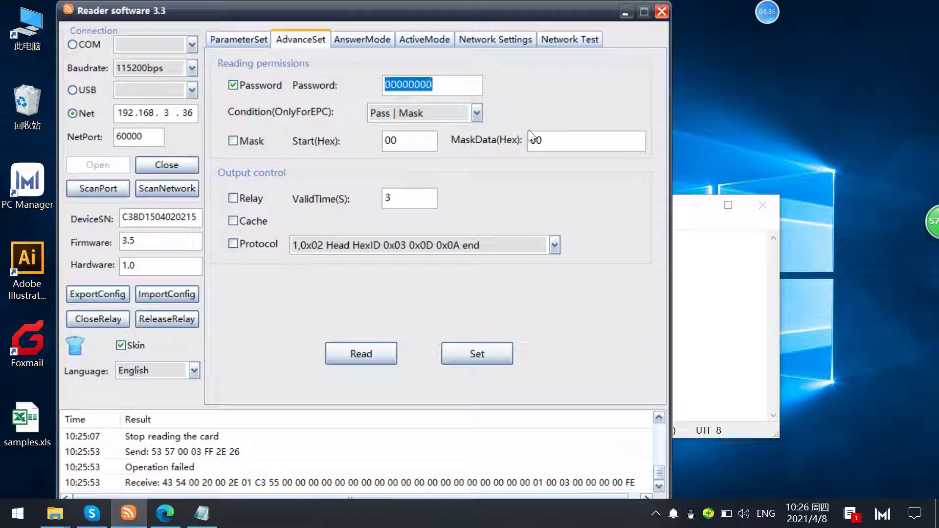
pyautogui.write('22')
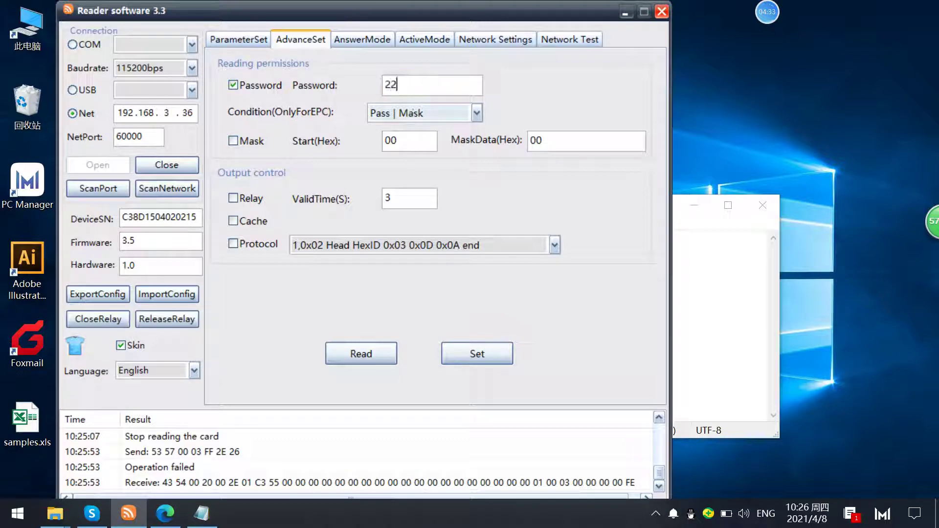
pyautogui.write('2222')
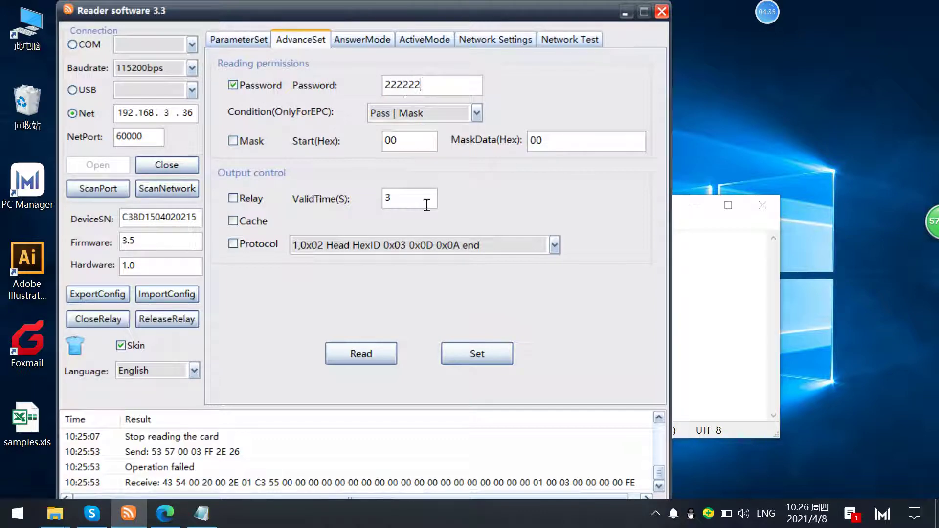
pyautogui.hotkey('alt', 'Tab')
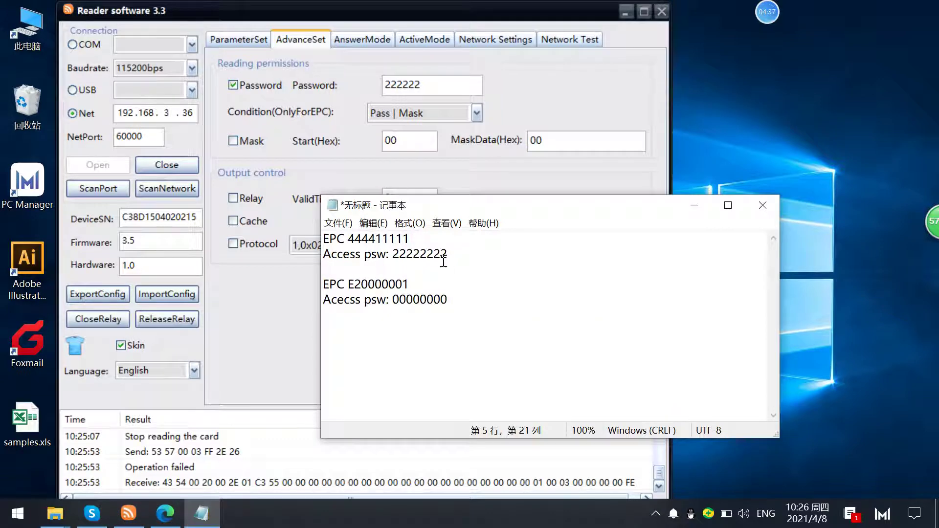
pyautogui.moveTo(443, 261); pyautogui.dragTo(394, 257)
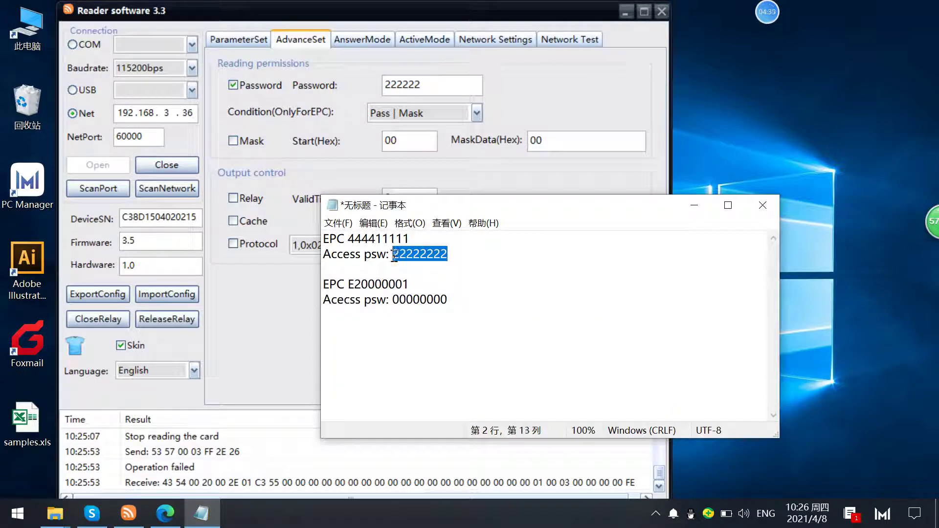
pyautogui.click(420, 259)
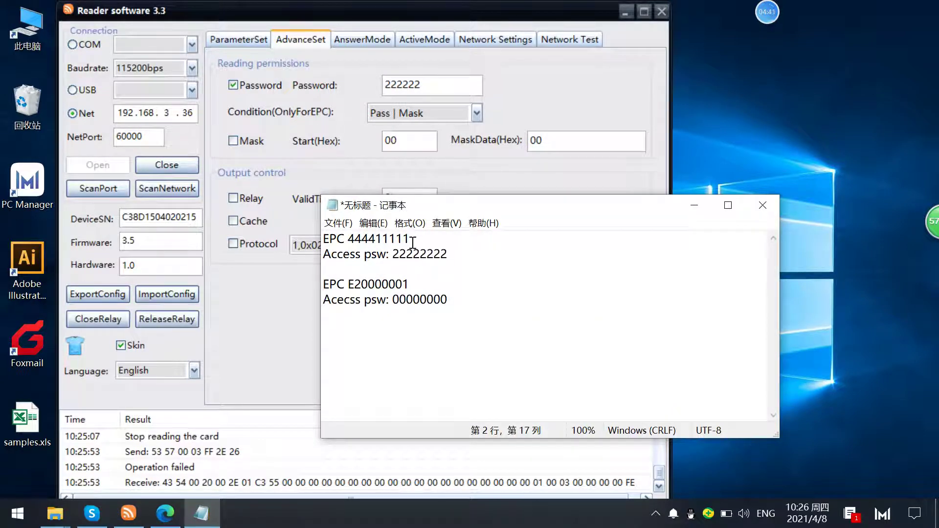
pyautogui.moveTo(412, 241); pyautogui.dragTo(304, 239)
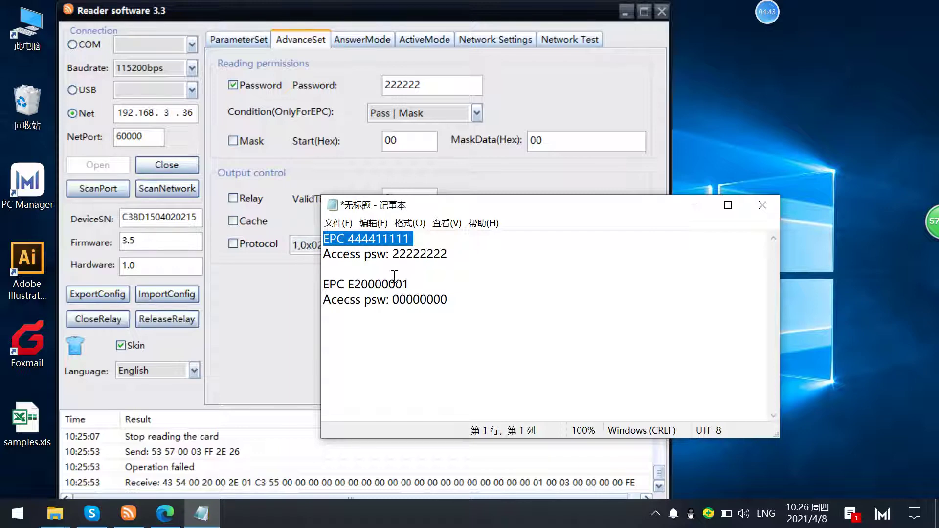
pyautogui.click(419, 88)
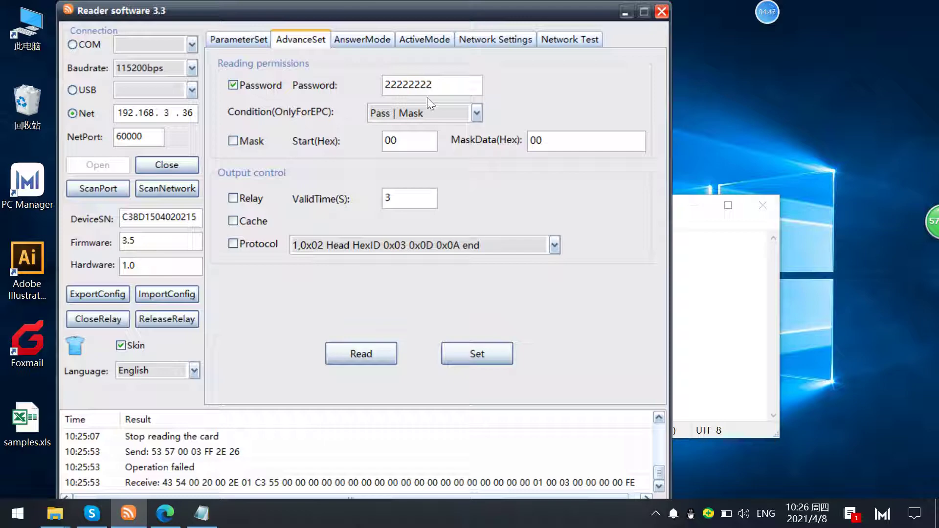
# - Set WorkMode to ActiveMode on ParameterSet and apply it
pyautogui.hotkey('ctrl', 'shift', 'Tab')
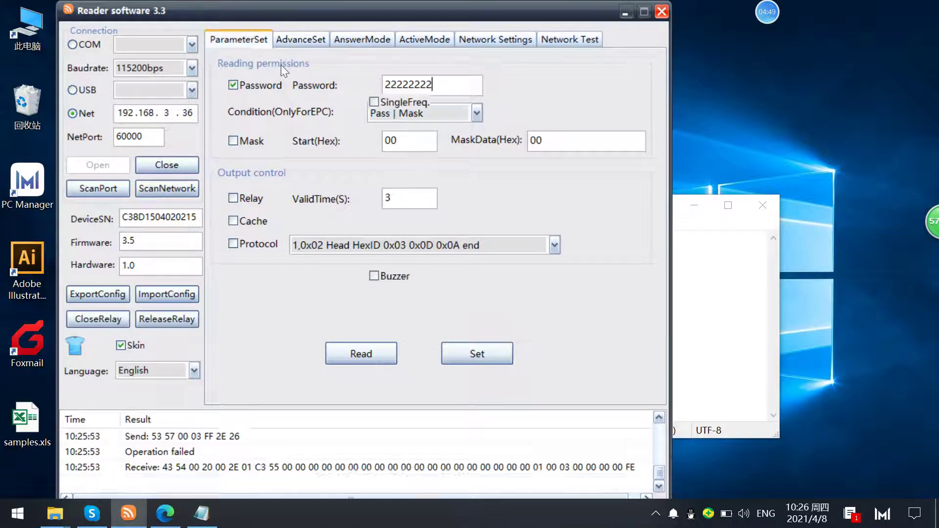
pyautogui.click(492, 231)
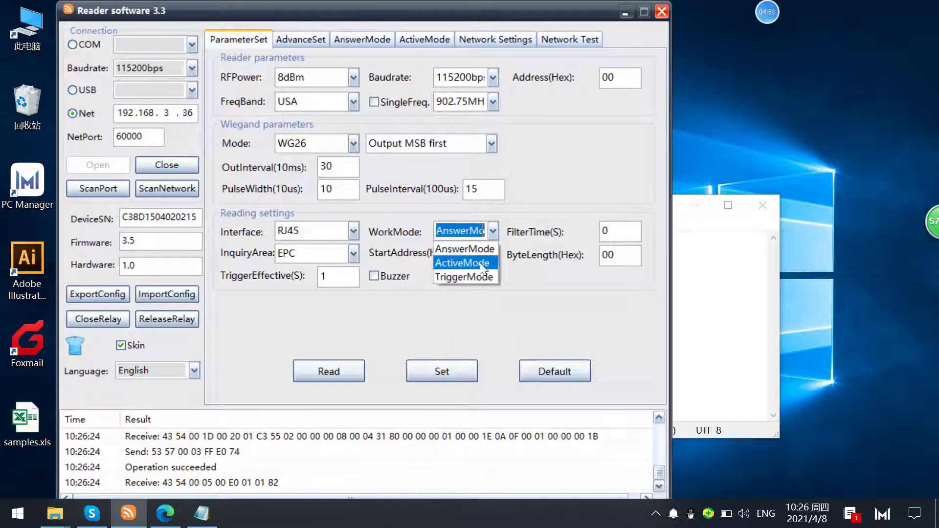
pyautogui.click(480, 263)
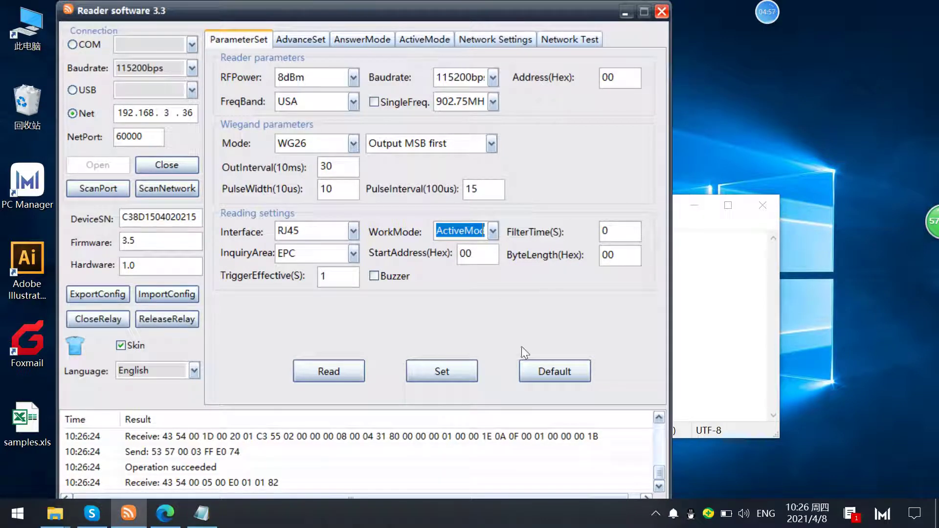
pyautogui.click(429, 372)
# - Clear the ActiveMode tag list and run a read, which returns both tags
pyautogui.click(416, 39)
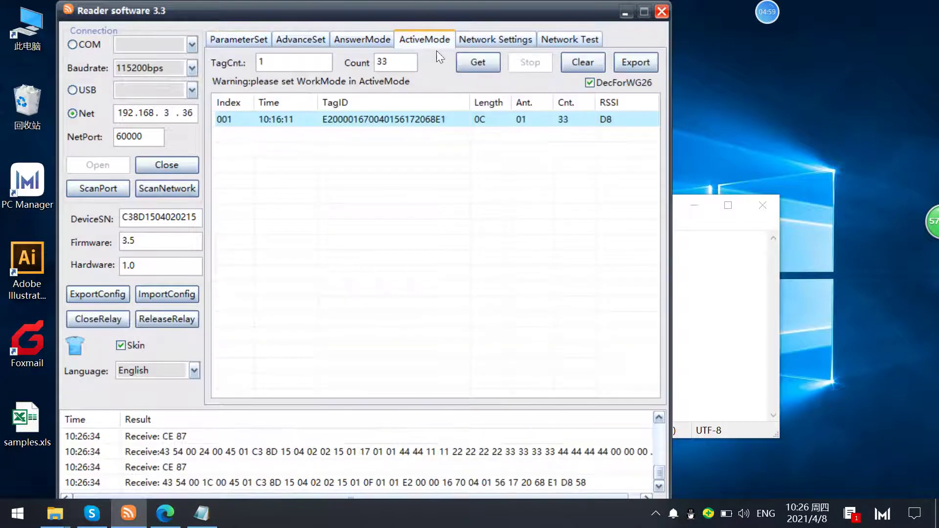
pyautogui.click(571, 63)
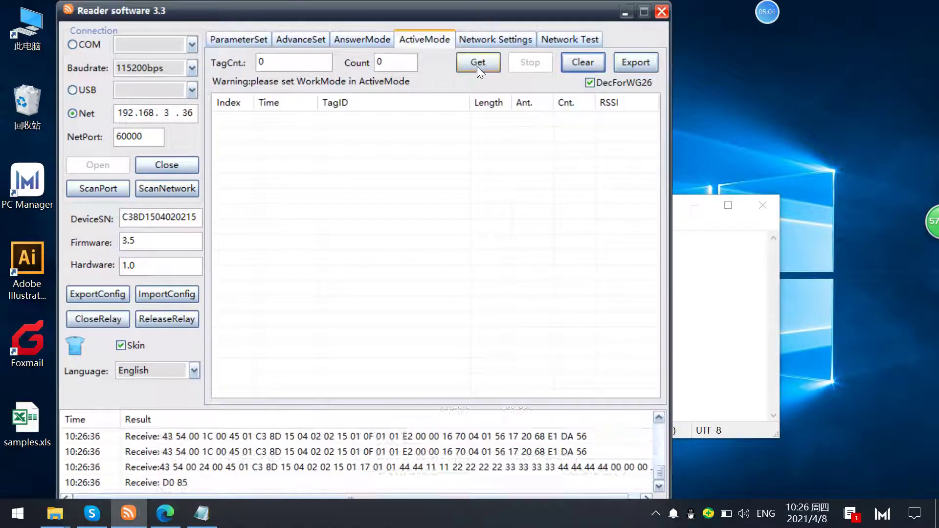
pyautogui.click(479, 64)
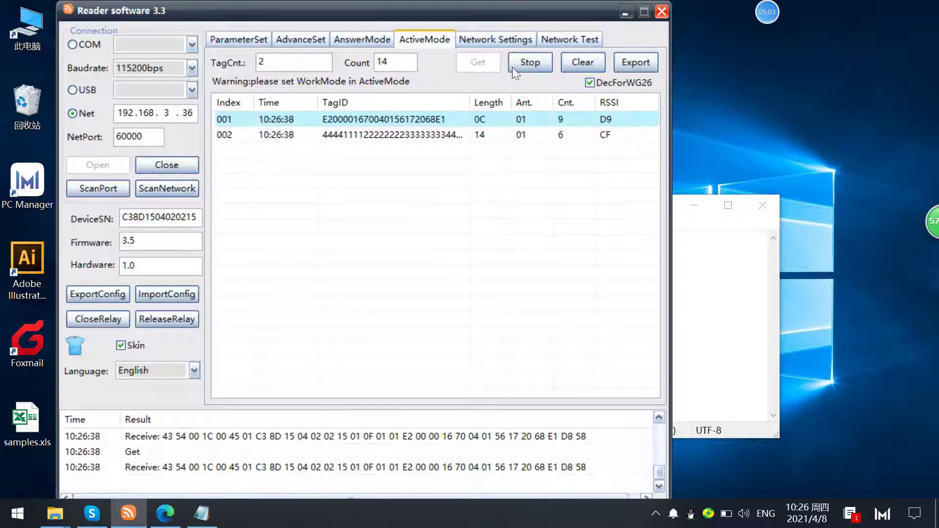
pyautogui.click(524, 61)
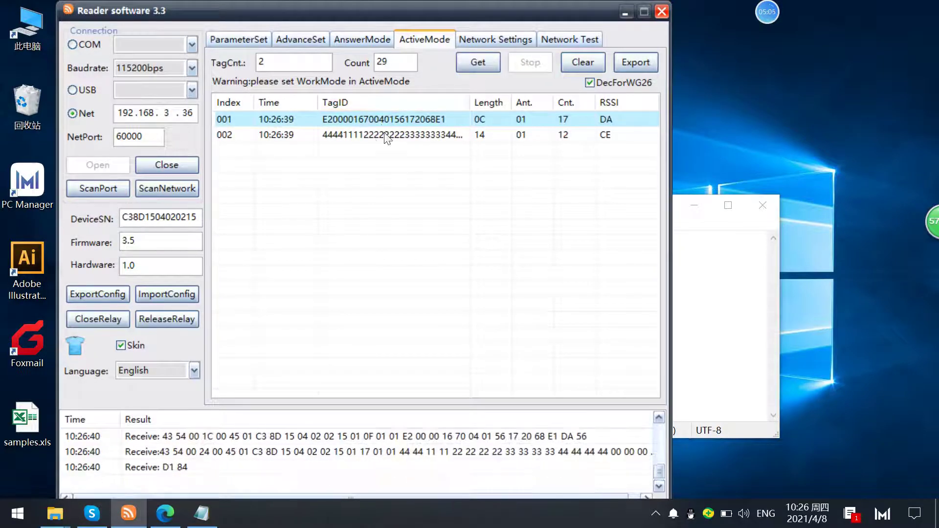
pyautogui.click(303, 43)
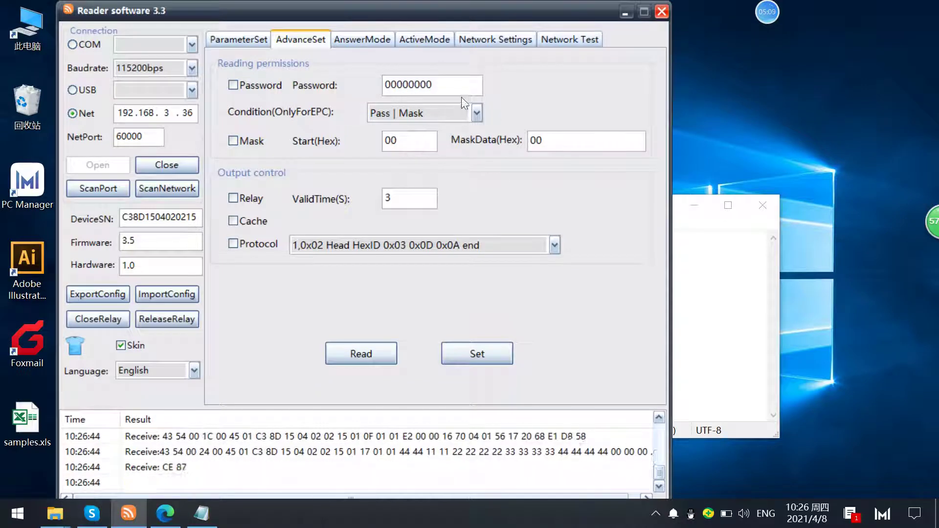
# - Enter the first tag's access password in the Password field and save it with Set
pyautogui.doubleClick(447, 87)
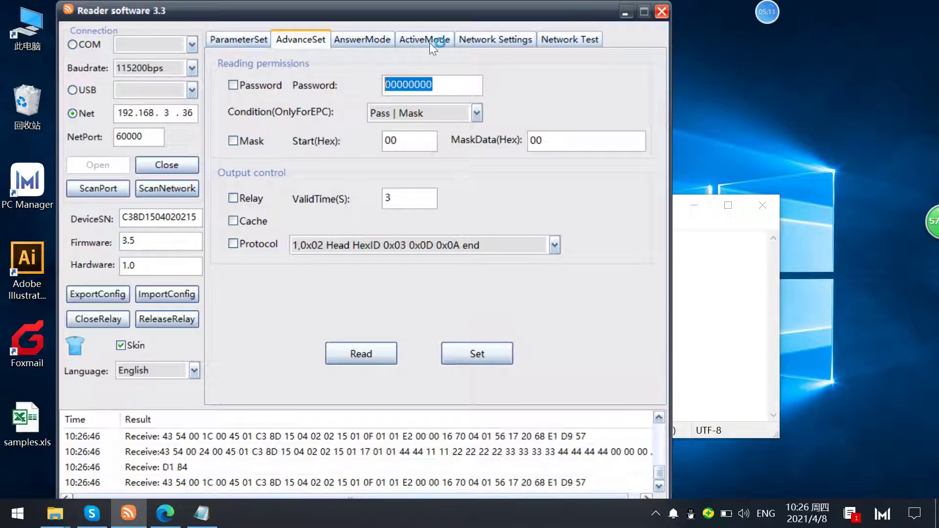
pyautogui.click(426, 41)
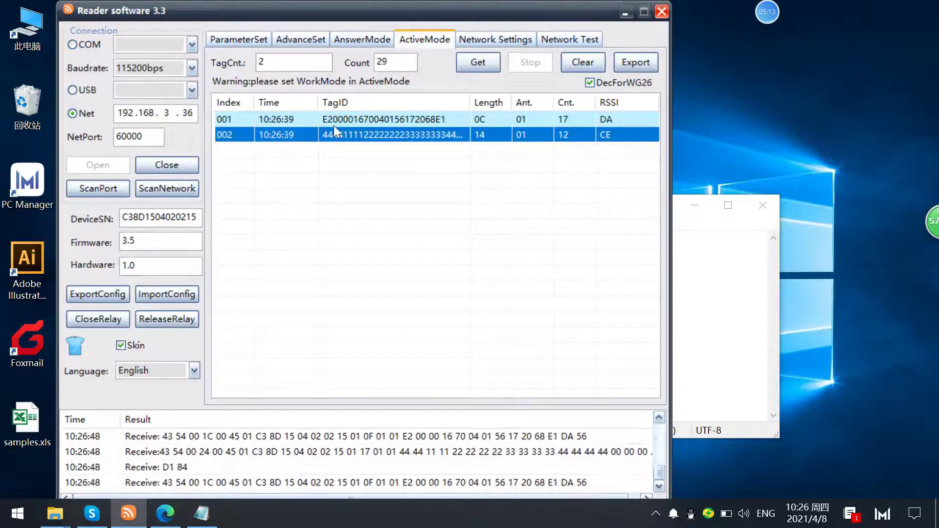
pyautogui.click(313, 134)
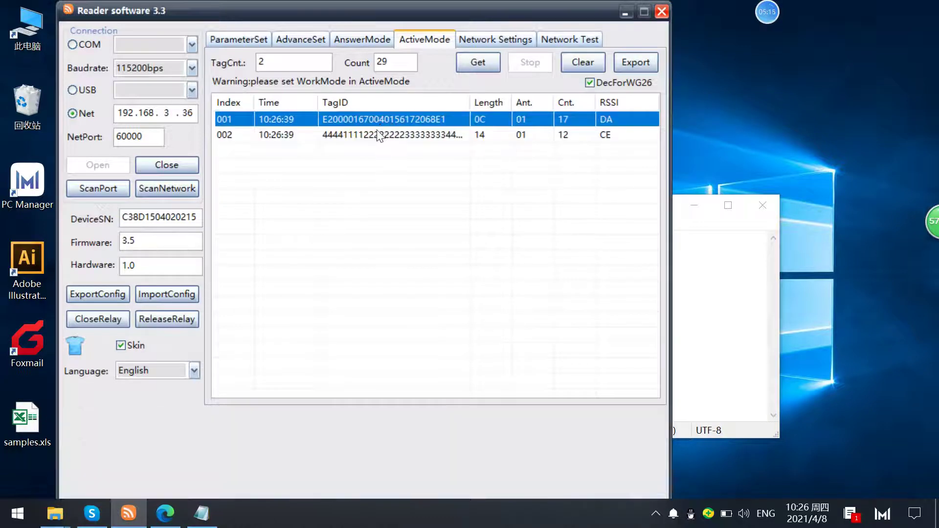
pyautogui.click(326, 40)
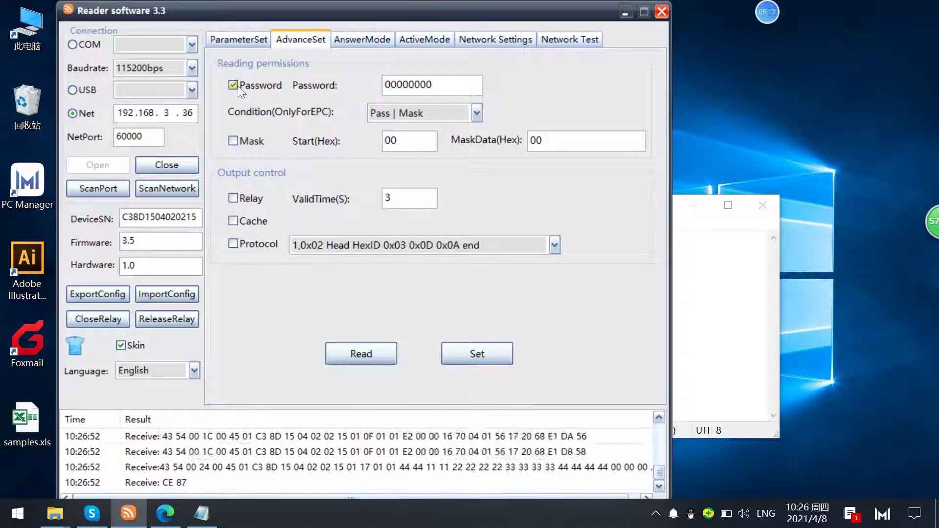
pyautogui.doubleClick(416, 83)
pyautogui.write('22222222')
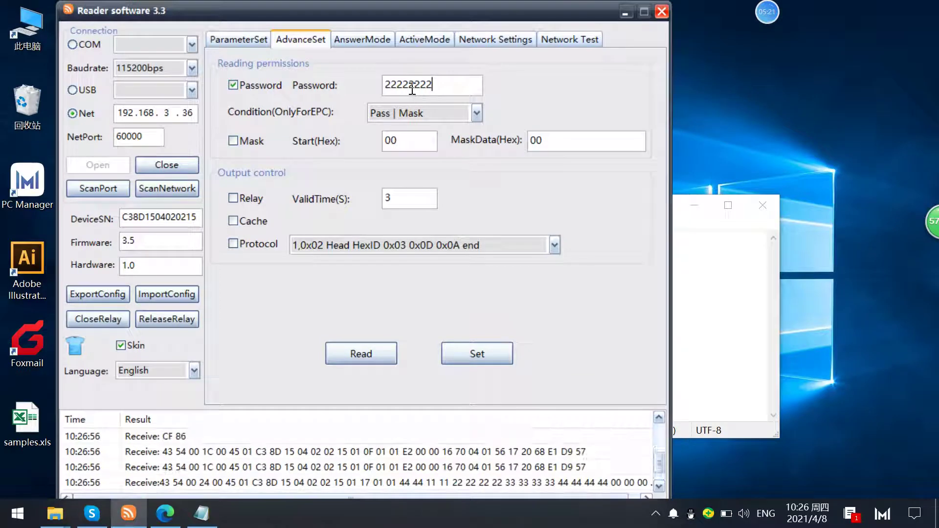
pyautogui.moveTo(413, 87); pyautogui.dragTo(434, 86)
pyautogui.click(468, 349)
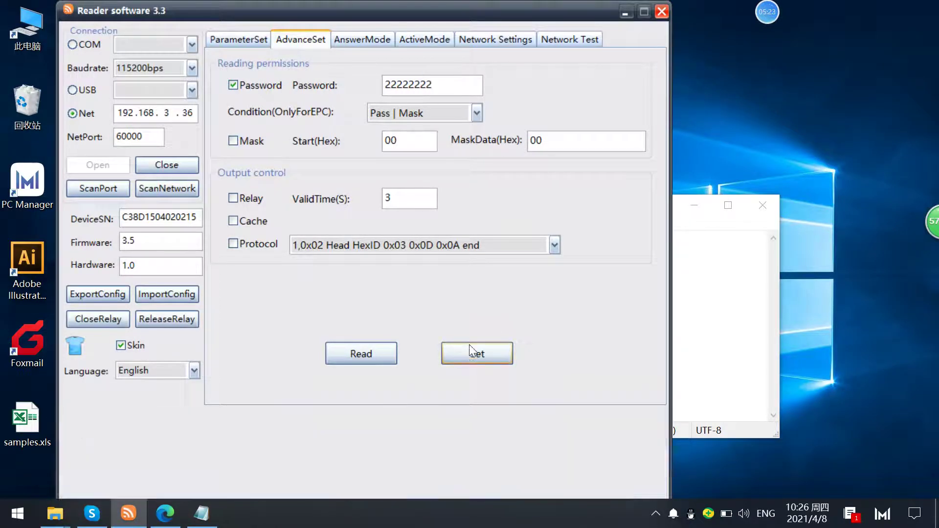
pyautogui.click(433, 42)
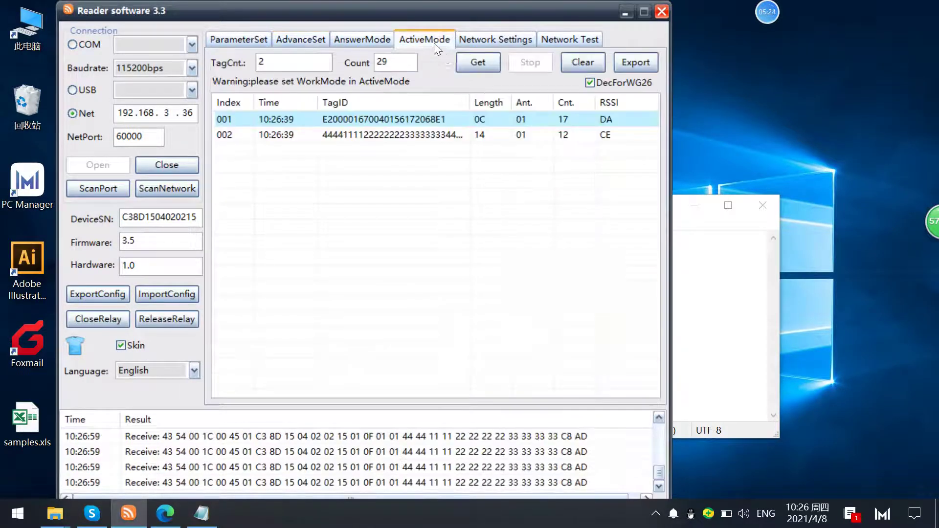
pyautogui.click(573, 63)
pyautogui.click(484, 69)
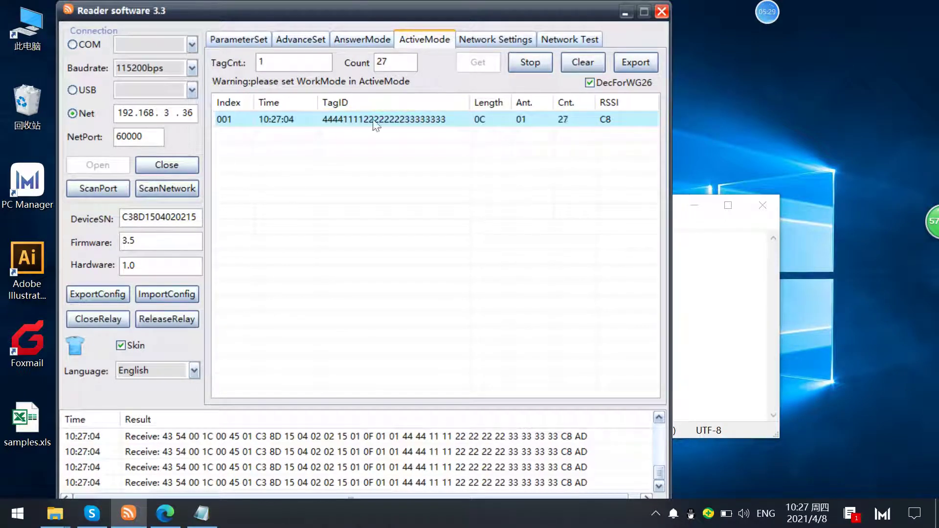
pyautogui.click(533, 63)
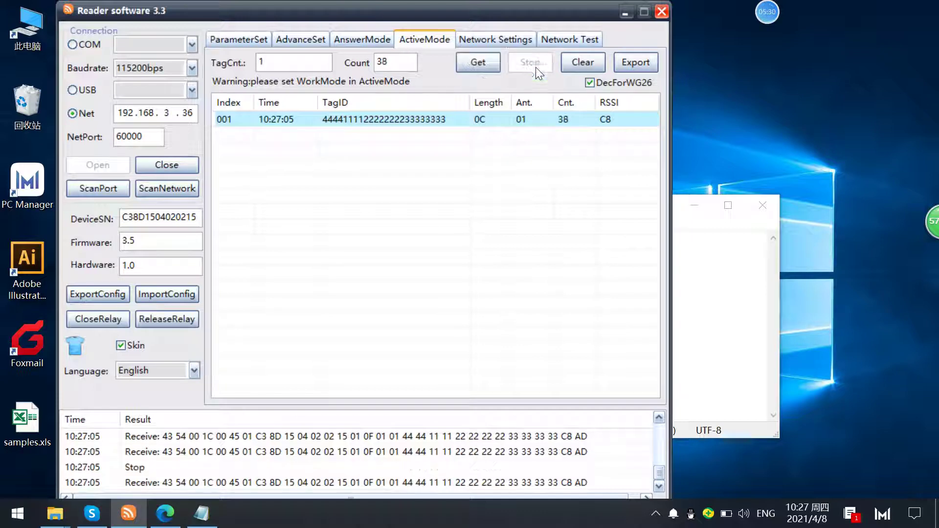
pyautogui.click(202, 513)
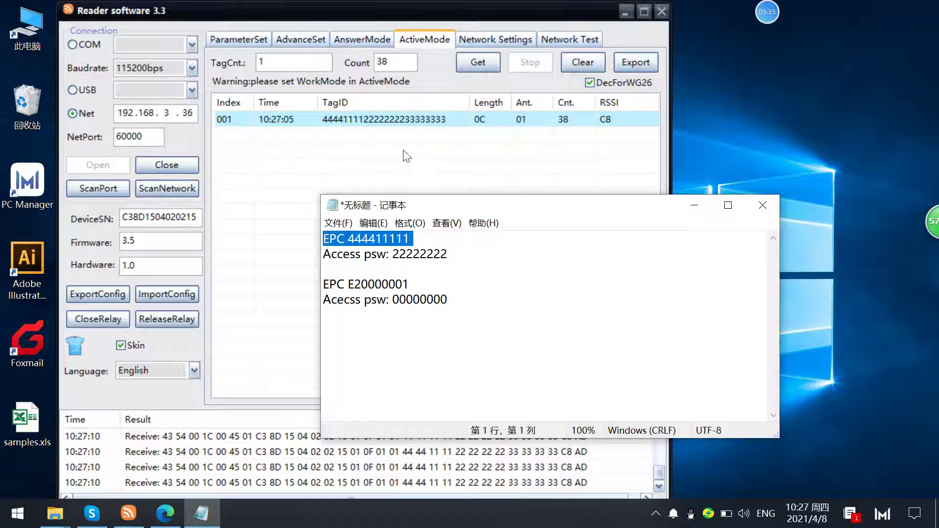
# - Turn off the Password filter in the reading permissions and apply it
pyautogui.click(295, 39)
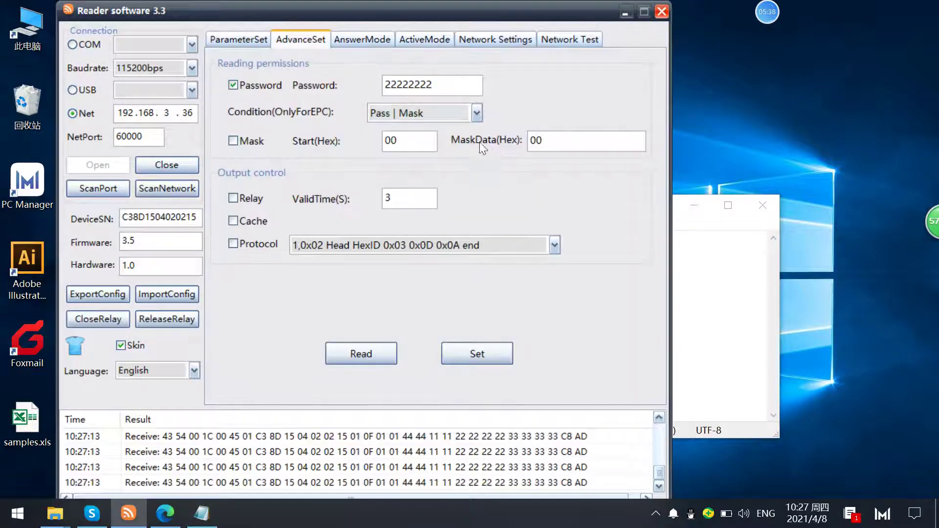
pyautogui.click(234, 84)
pyautogui.click(465, 352)
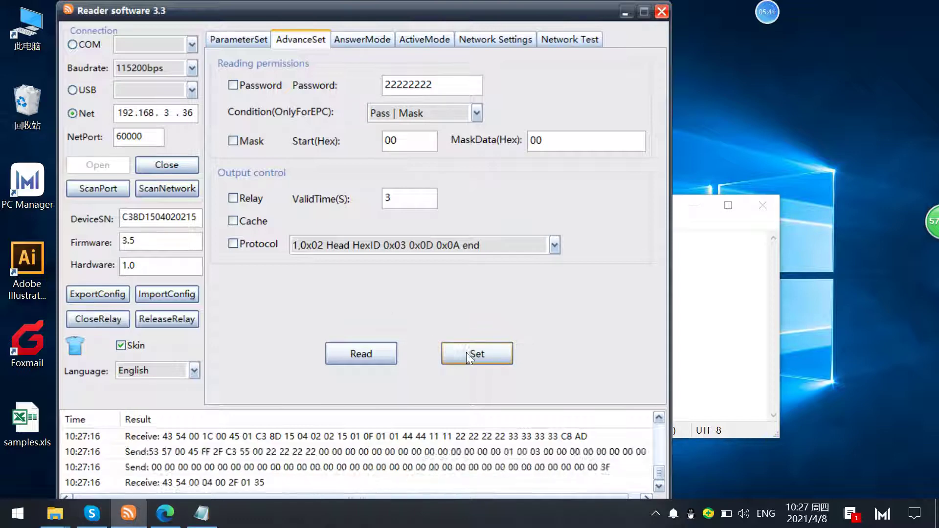
# - Run an active read showing both tags, checking the second tag's EPC and password in the notes
pyautogui.click(416, 42)
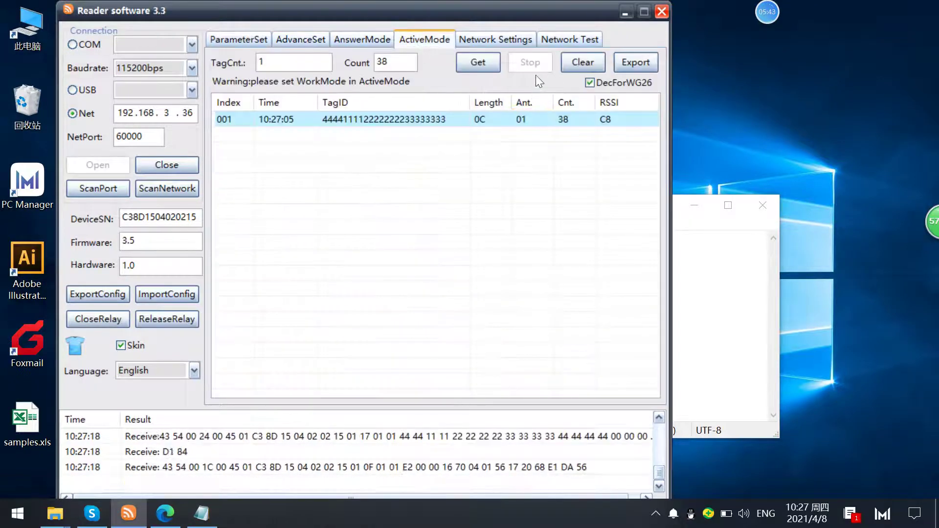
pyautogui.click(469, 64)
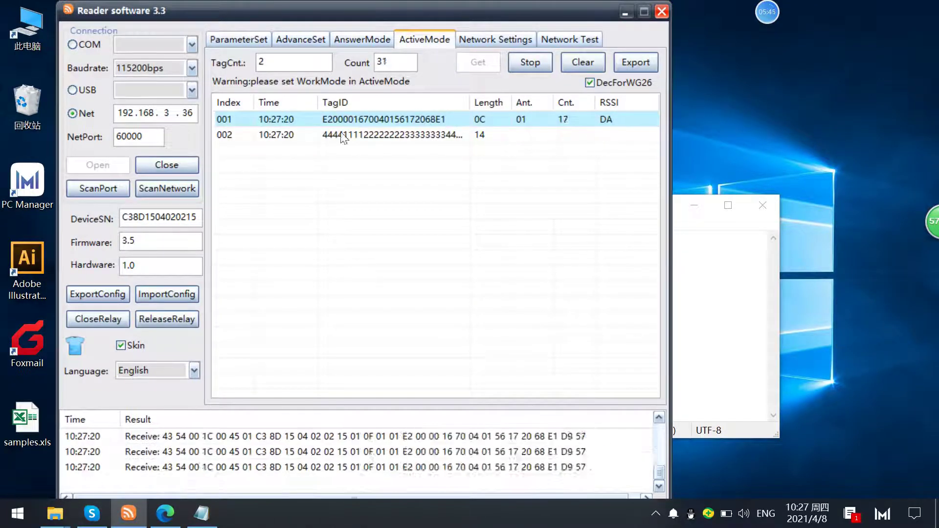
pyautogui.click(209, 517)
pyautogui.moveTo(449, 300); pyautogui.dragTo(323, 284)
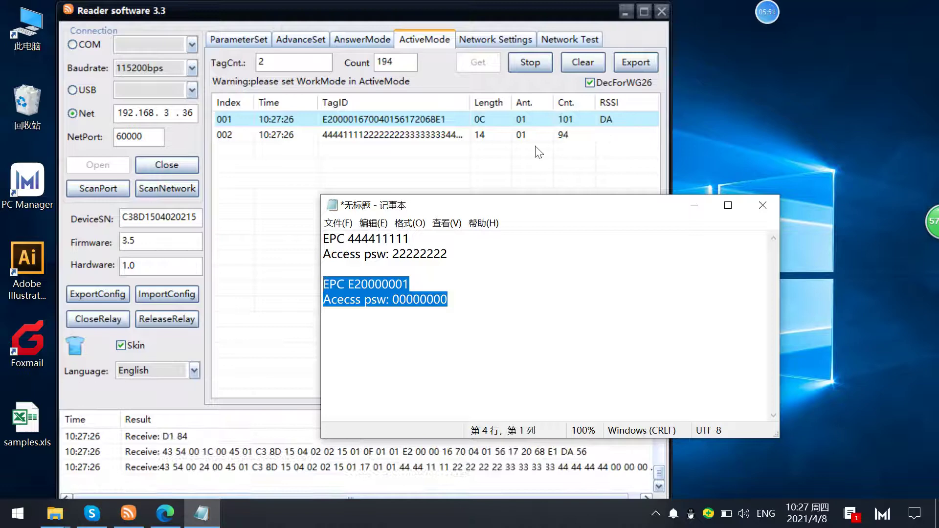
pyautogui.click(540, 64)
pyautogui.click(293, 40)
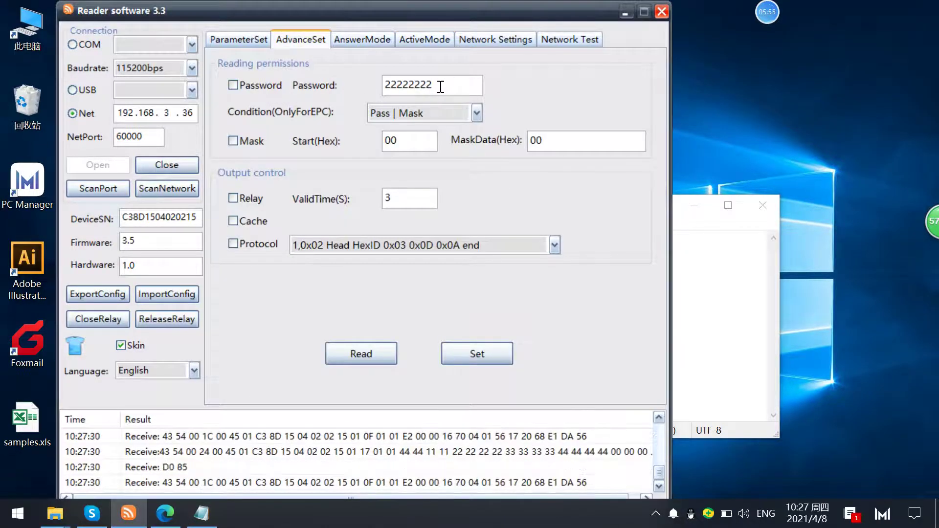
pyautogui.click(233, 85)
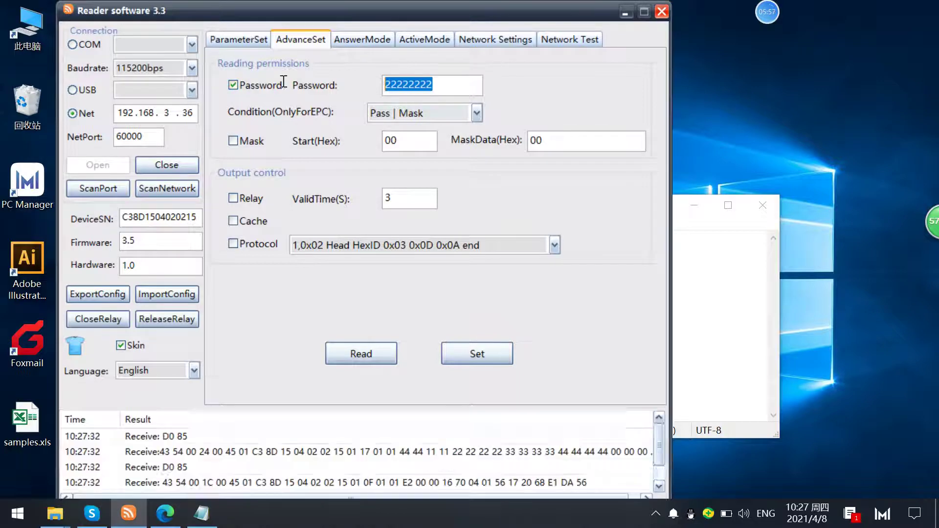
pyautogui.write('0000000')
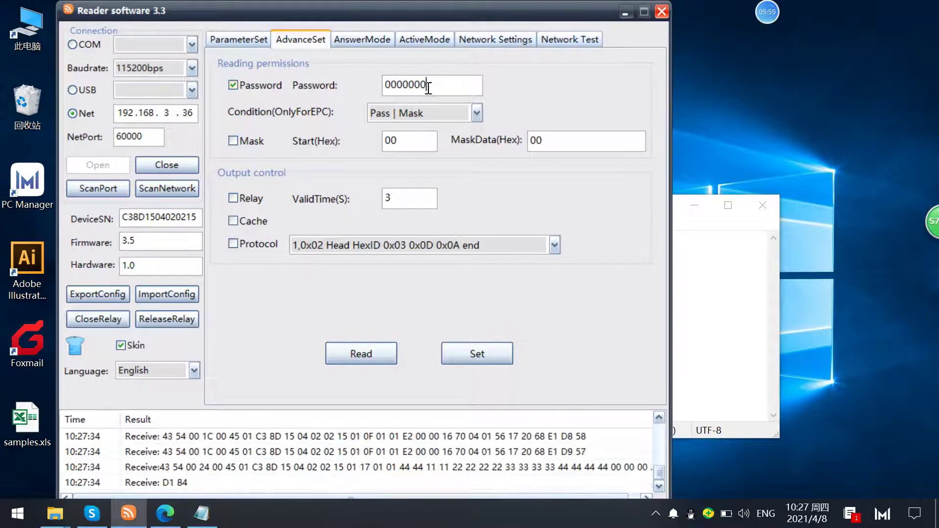
pyautogui.write('0')
pyautogui.moveTo(410, 88); pyautogui.dragTo(438, 87)
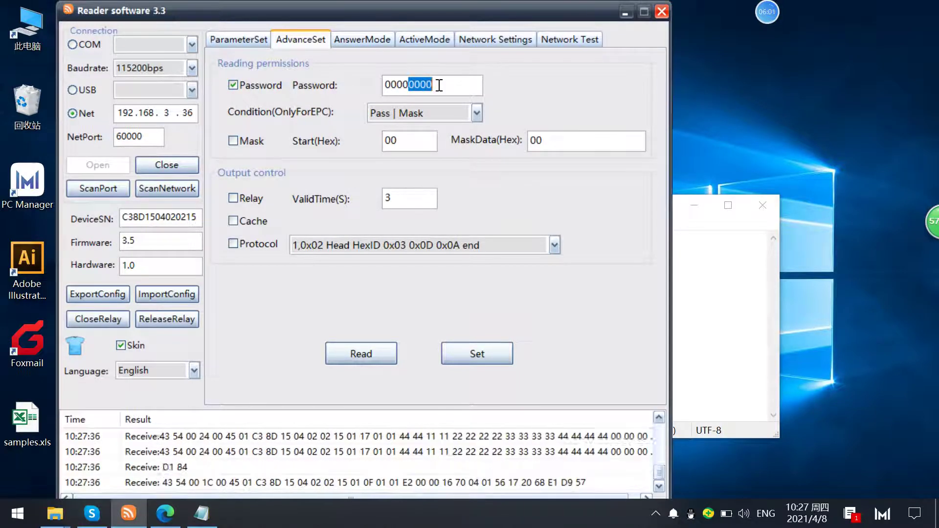
pyautogui.click(443, 88)
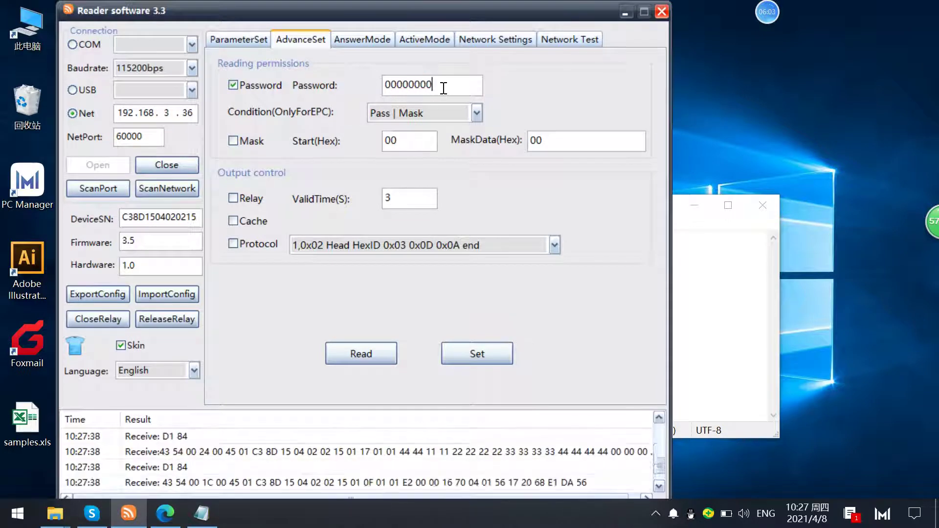
pyautogui.doubleClick(410, 87)
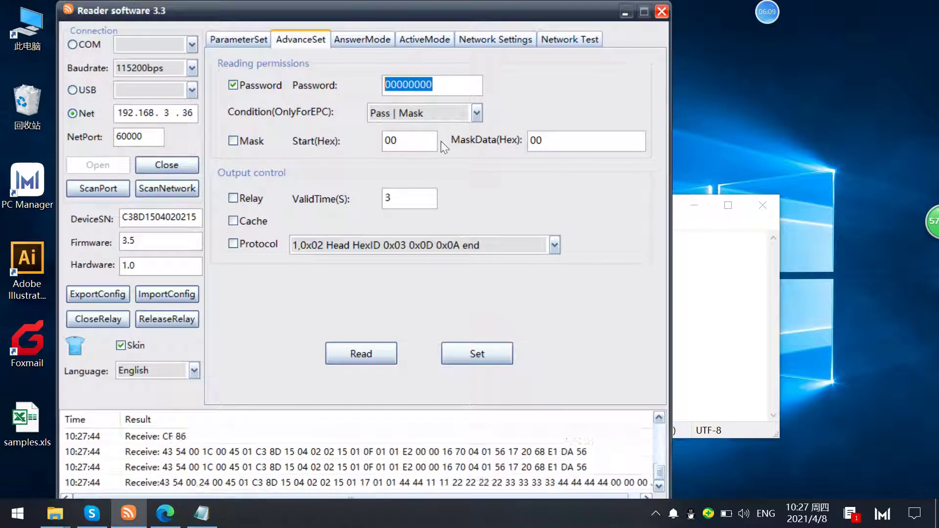
pyautogui.click(467, 352)
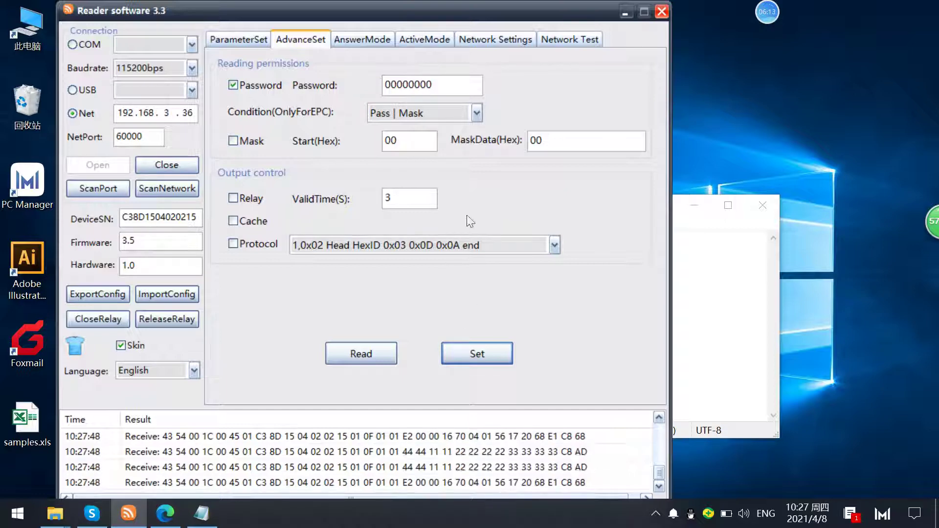
# - Run a fresh active read that lists both tags, counted 16 and 20 times
pyautogui.click(424, 40)
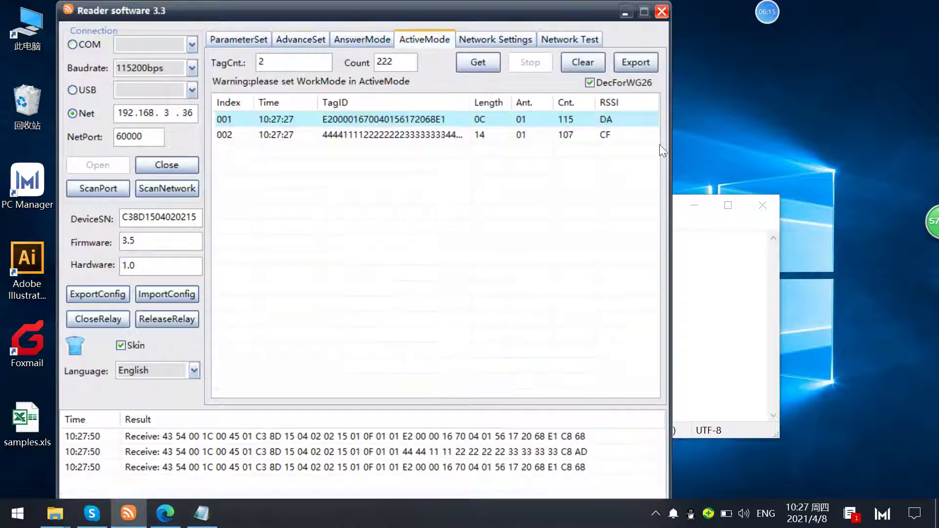
pyautogui.click(468, 69)
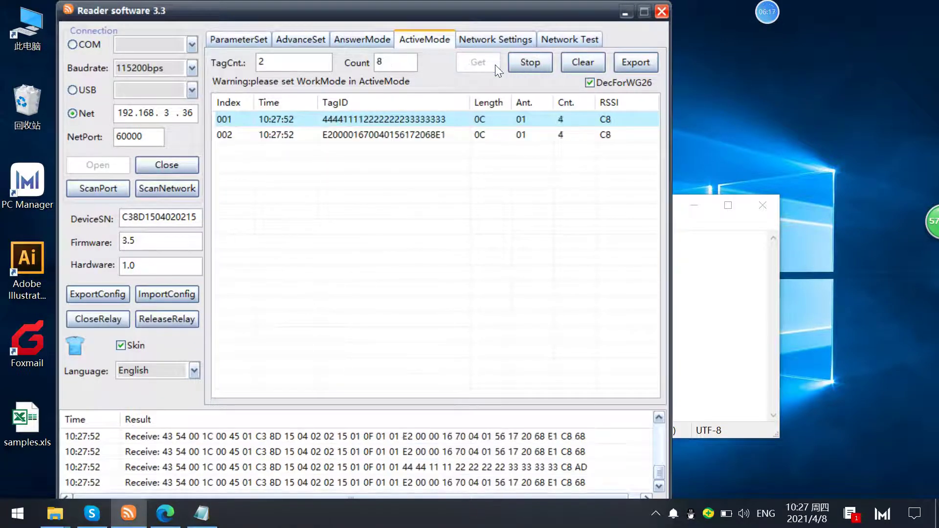
pyautogui.click(519, 68)
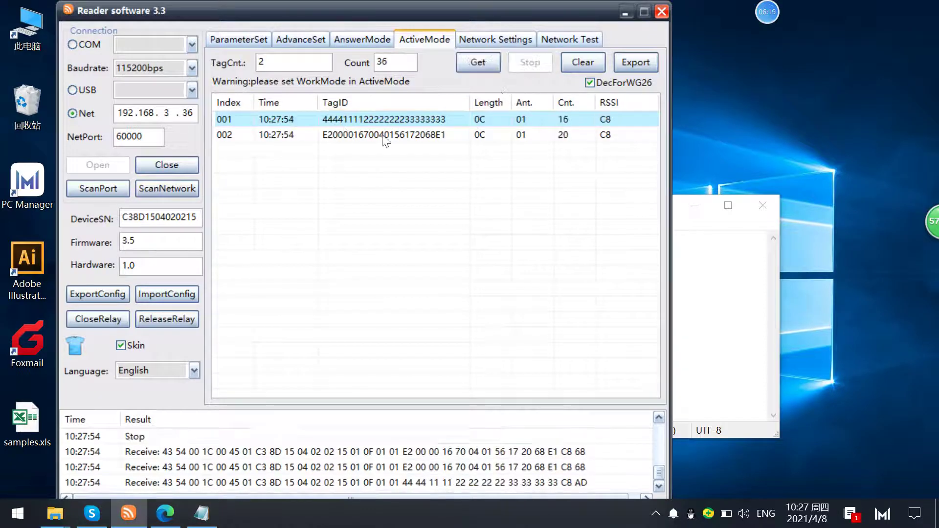
# - Check the Password value in the reading permissions, then return to the tag list
pyautogui.click(300, 40)
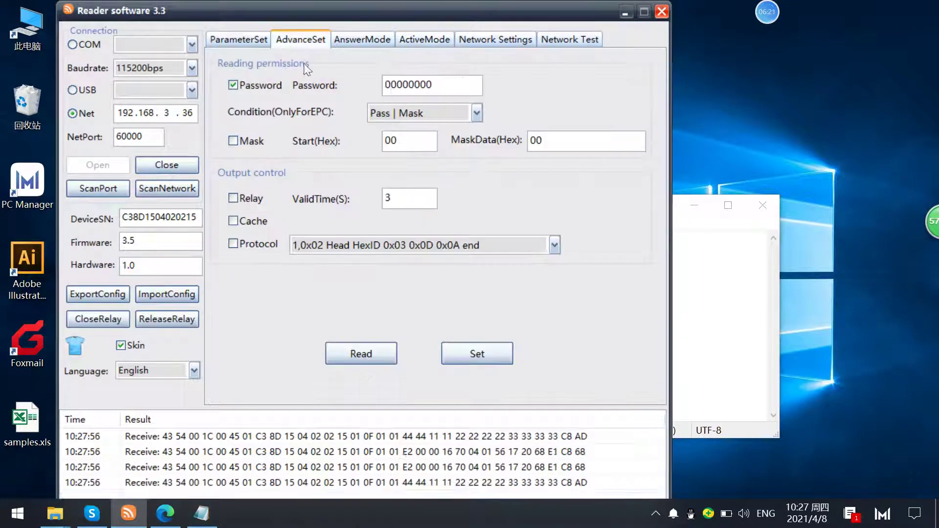
pyautogui.moveTo(435, 85); pyautogui.dragTo(408, 81)
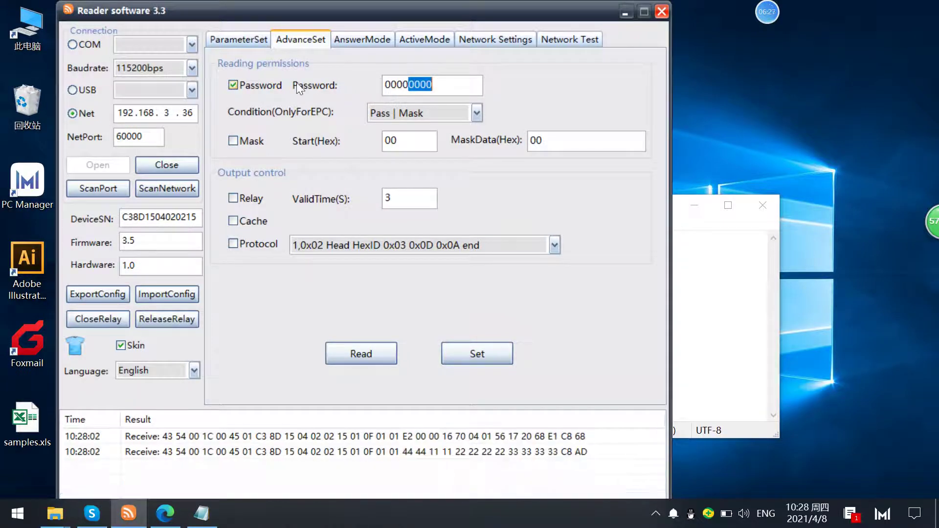
pyautogui.click(443, 85)
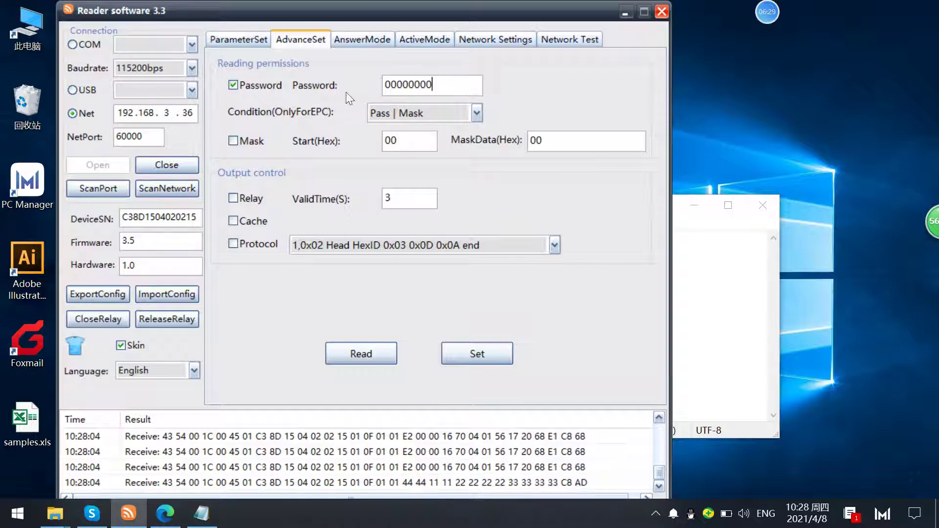
pyautogui.moveTo(472, 84); pyautogui.dragTo(376, 86)
pyautogui.click(434, 84)
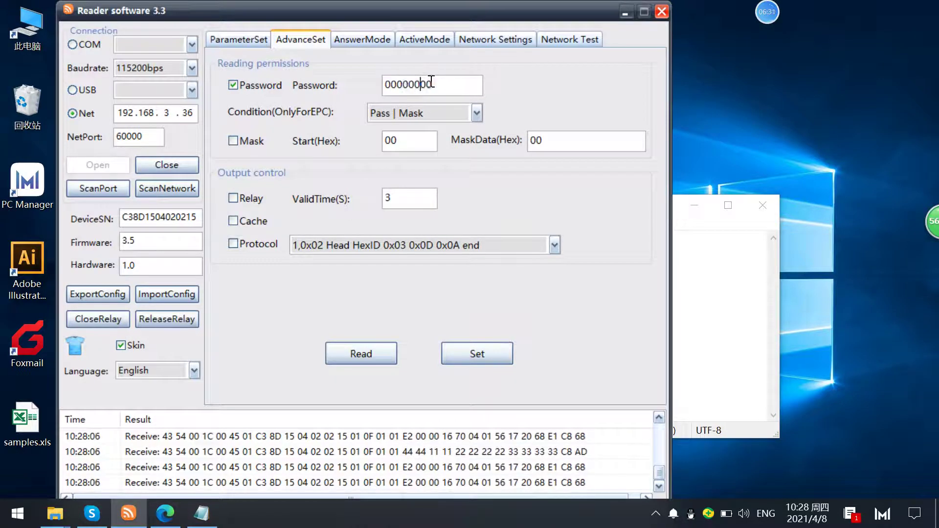
pyautogui.doubleClick(440, 86)
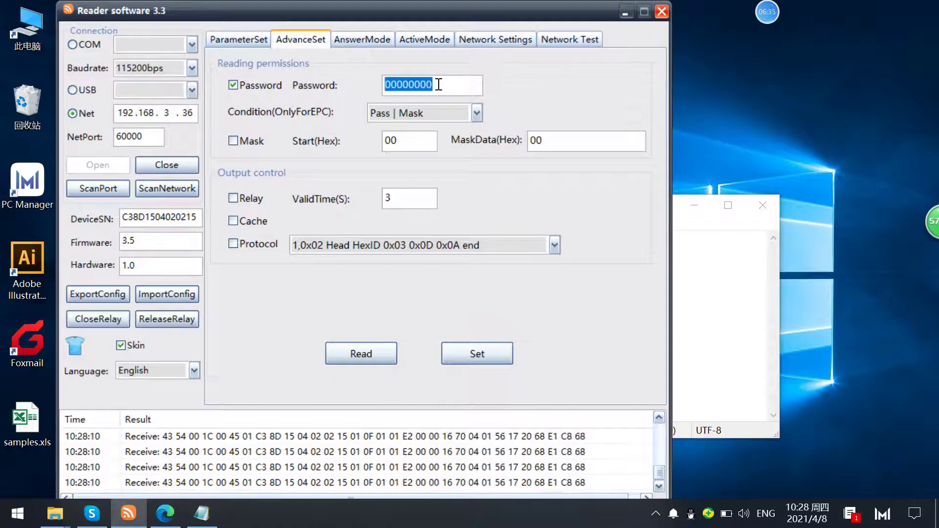
pyautogui.click(411, 39)
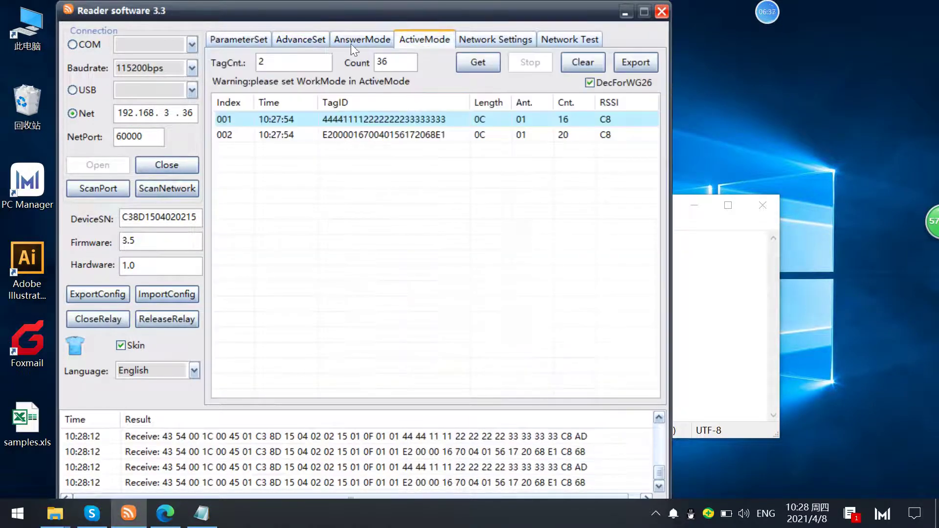
# - Turn password filtering off and EPC mask filtering on, keeping start 00 and Pass | Mask
pyautogui.click(297, 38)
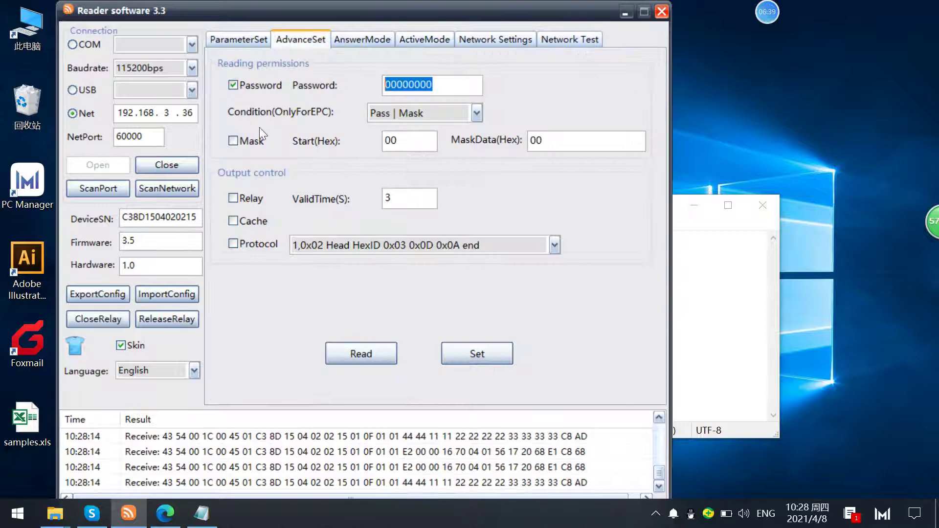
pyautogui.click(235, 86)
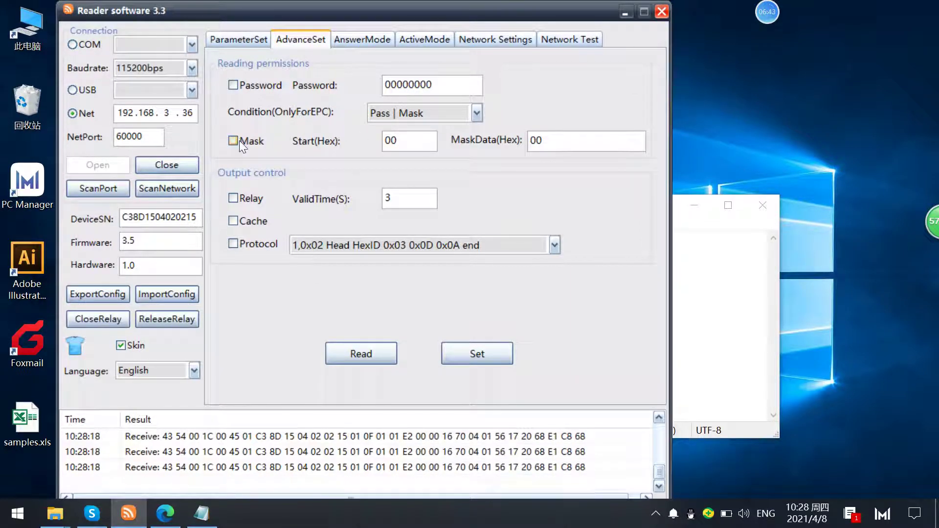
pyautogui.click(233, 141)
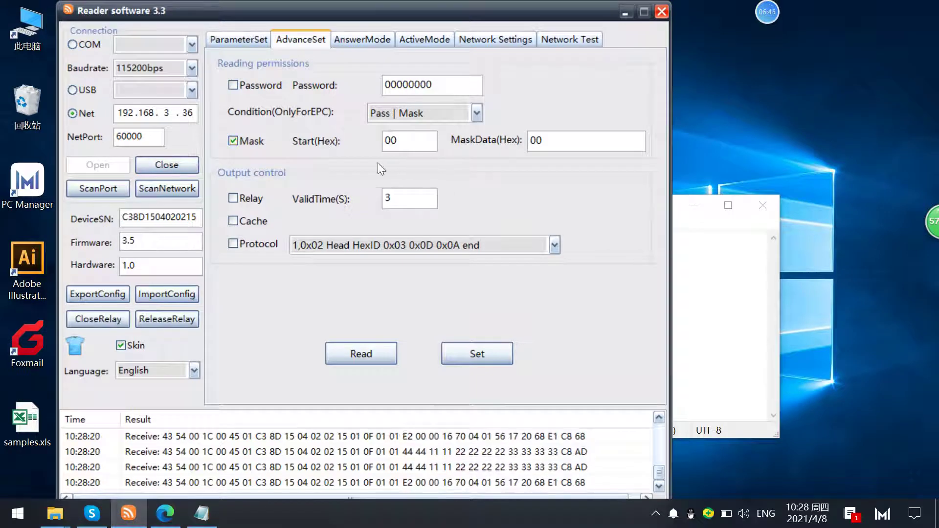
# - Highlight the leading 4444 of the first tag's EPC in the notes
pyautogui.click(710, 287)
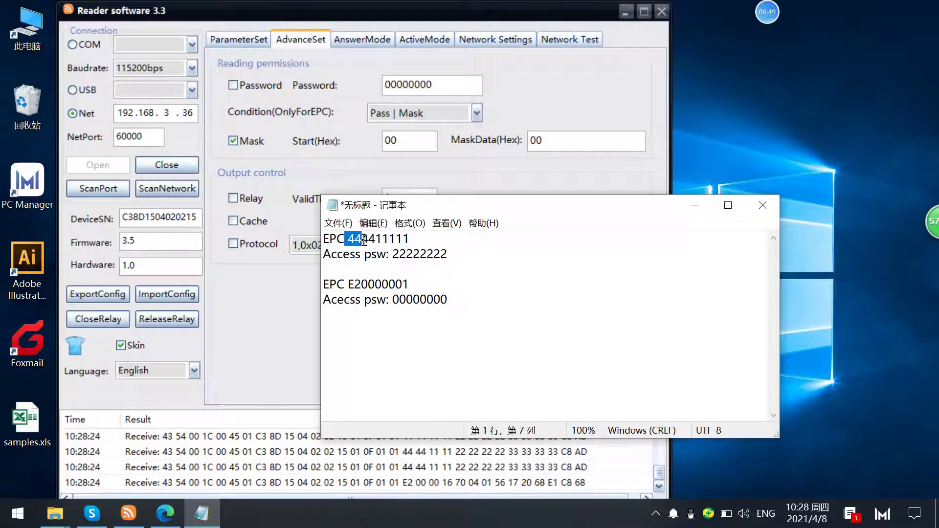
pyautogui.moveTo(411, 239); pyautogui.dragTo(306, 238)
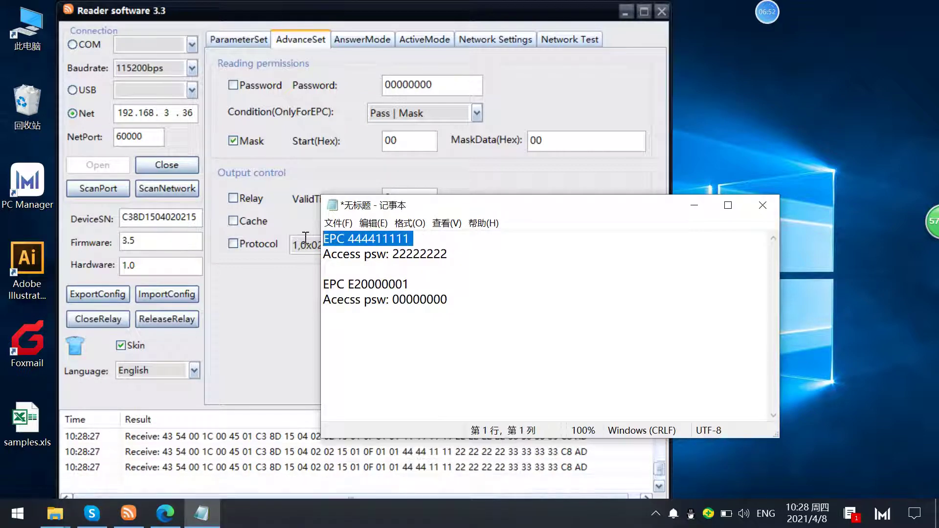
pyautogui.click(348, 240)
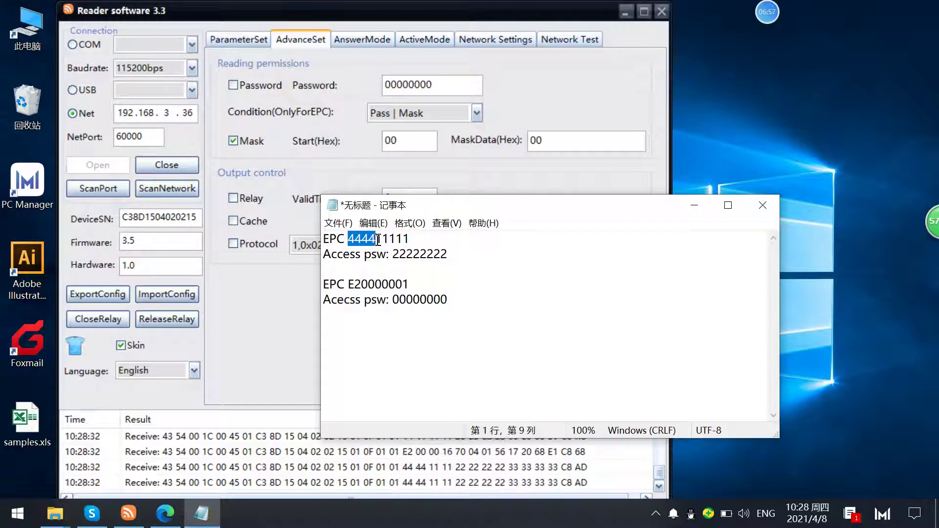
pyautogui.click(370, 240)
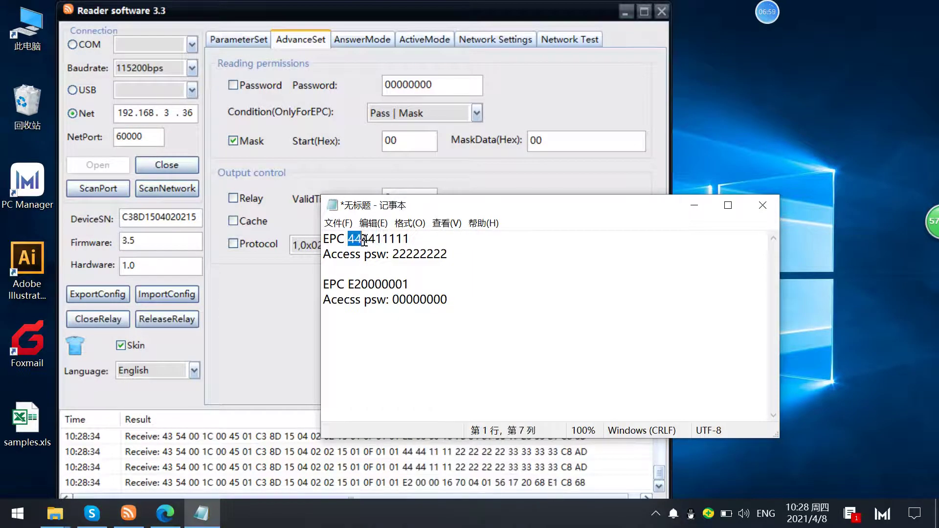
pyautogui.moveTo(371, 241); pyautogui.dragTo(375, 240)
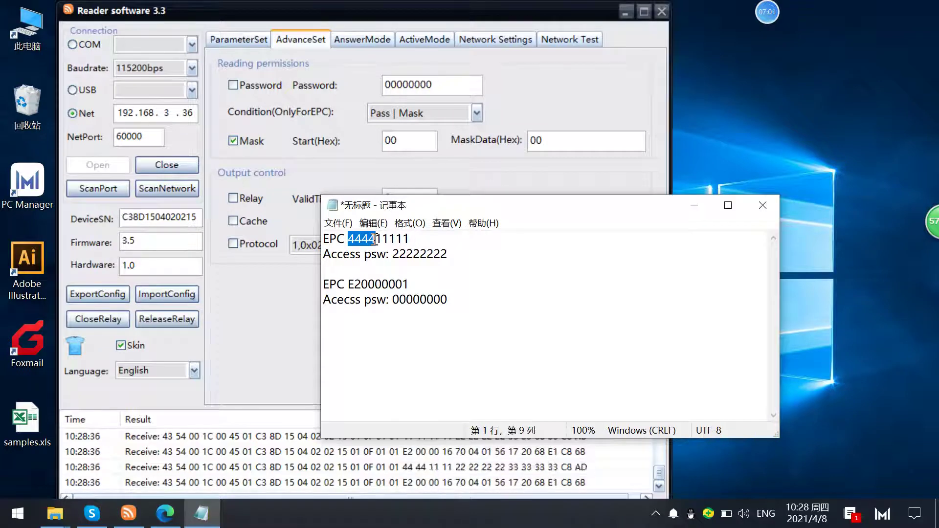
pyautogui.moveTo(514, 202); pyautogui.dragTo(702, 105)
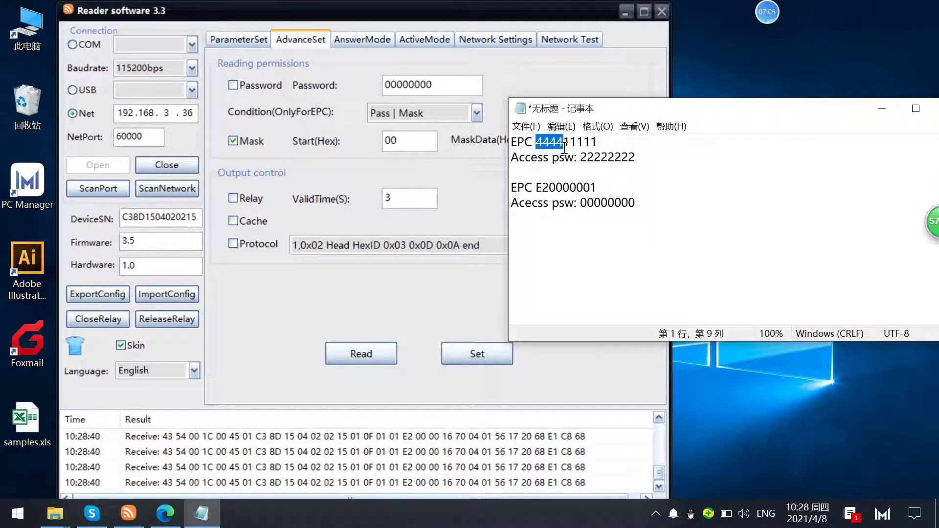
pyautogui.click(563, 142)
pyautogui.moveTo(535, 143); pyautogui.dragTo(565, 142)
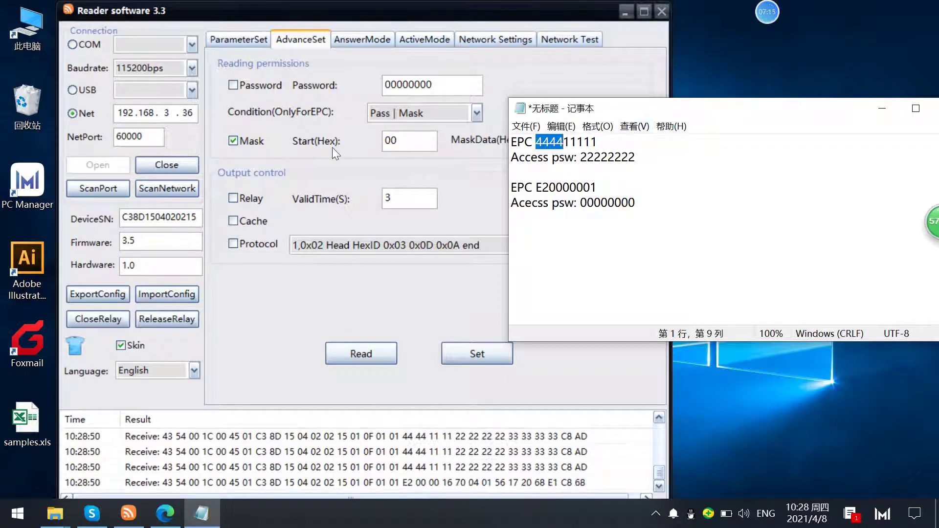
# - Enter 4444 as MaskData(Hex), matching the first EPC's prefix and contrasting it with the second EPC's E200
pyautogui.moveTo(395, 144); pyautogui.dragTo(380, 142)
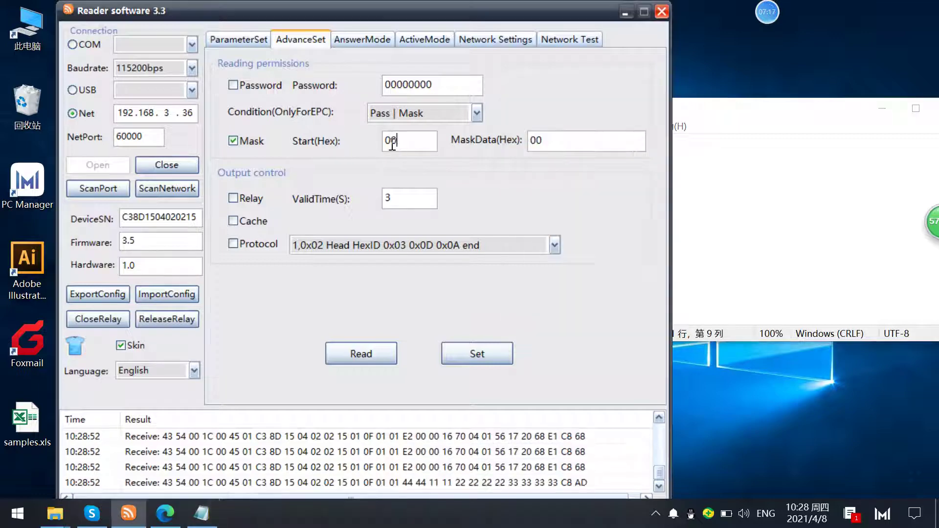
pyautogui.moveTo(693, 120); pyautogui.dragTo(758, 169)
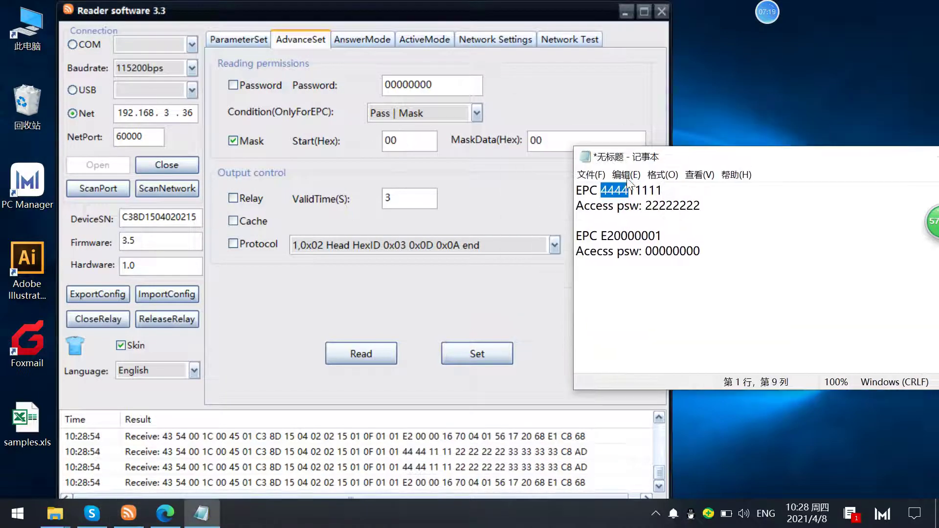
pyautogui.click(601, 190)
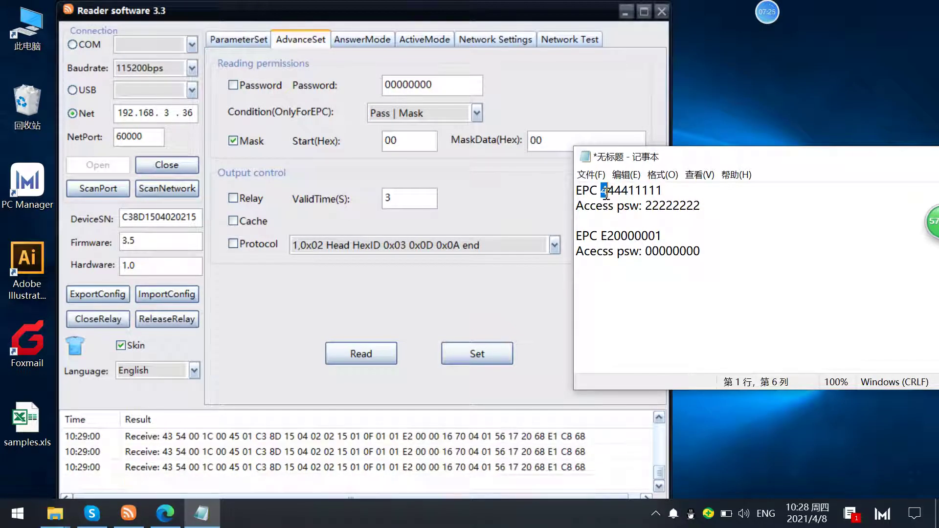
pyautogui.click(602, 192)
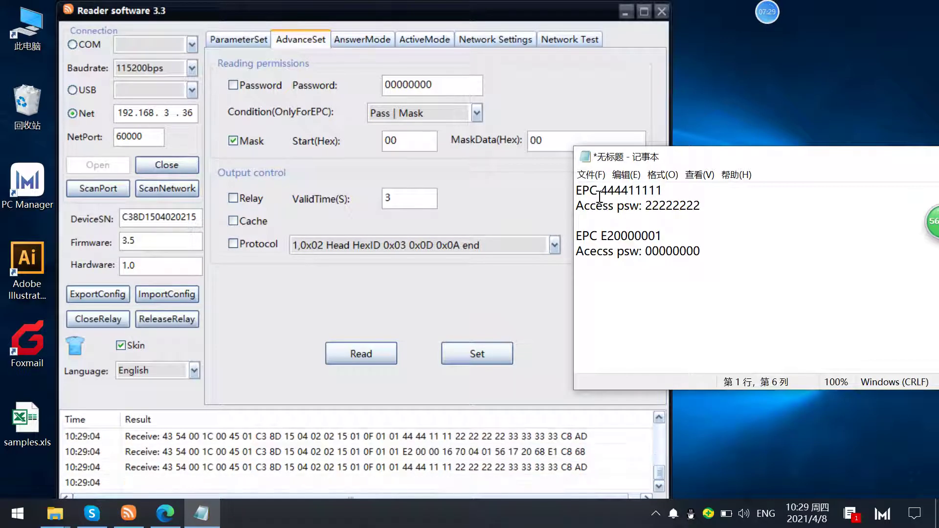
pyautogui.moveTo(601, 192); pyautogui.dragTo(628, 192)
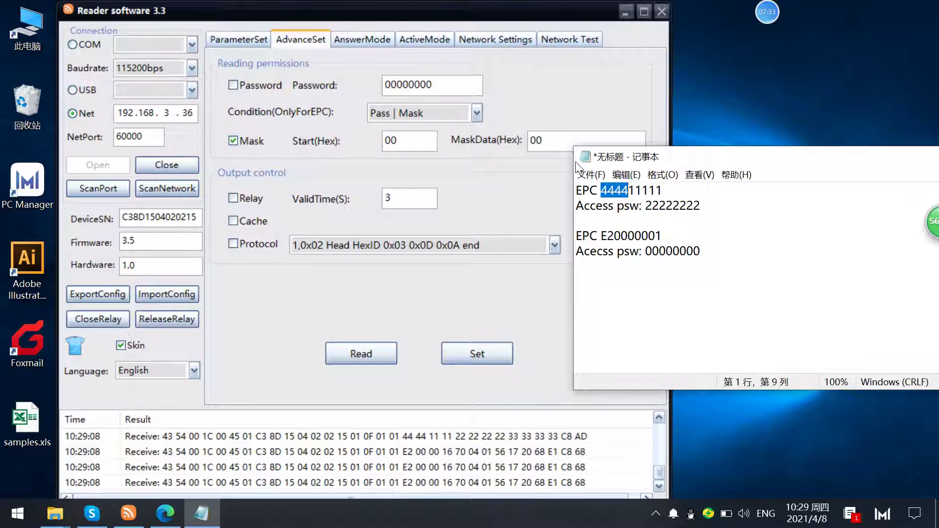
pyautogui.click(551, 156)
pyautogui.write('4444')
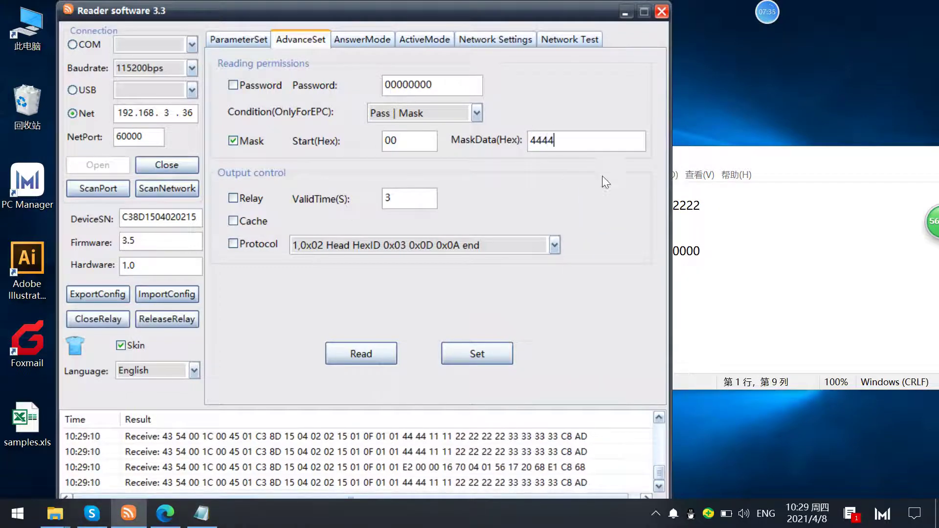
pyautogui.moveTo(736, 155); pyautogui.dragTo(823, 145)
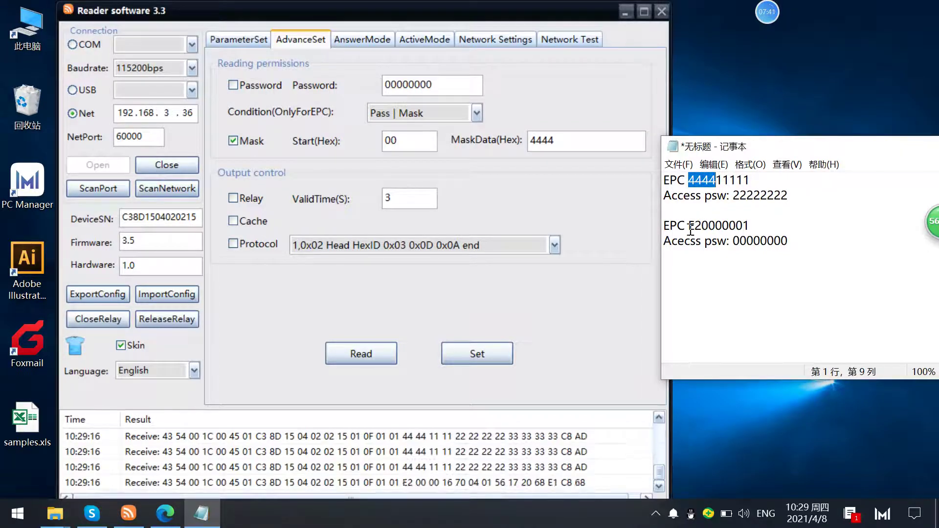
pyautogui.moveTo(689, 227); pyautogui.dragTo(715, 228)
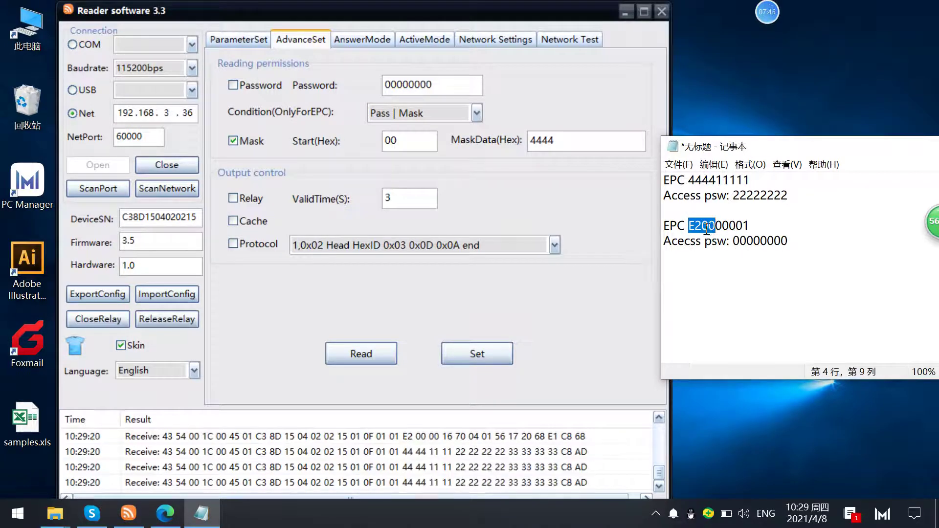
pyautogui.moveTo(709, 180); pyautogui.dragTo(695, 180)
pyautogui.moveTo(717, 231); pyautogui.dragTo(692, 231)
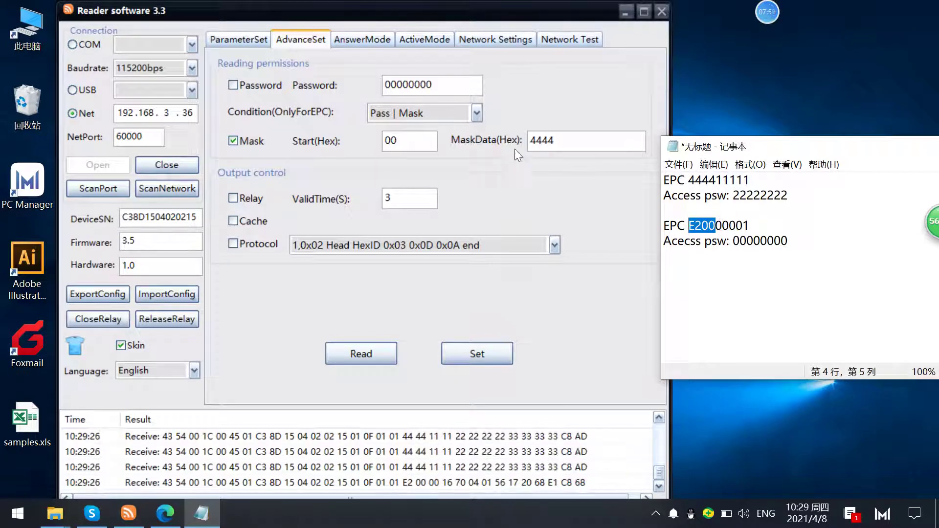
pyautogui.click(533, 141)
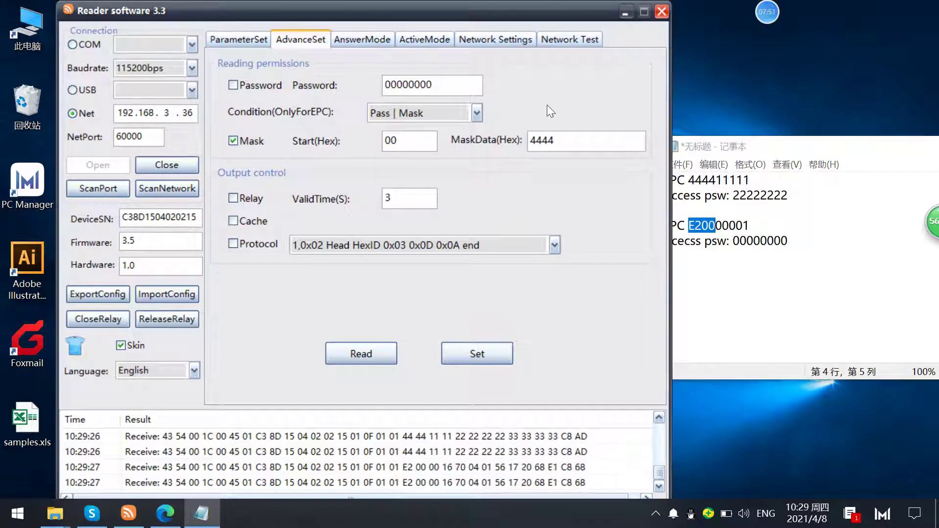
pyautogui.click(482, 351)
pyautogui.click(422, 41)
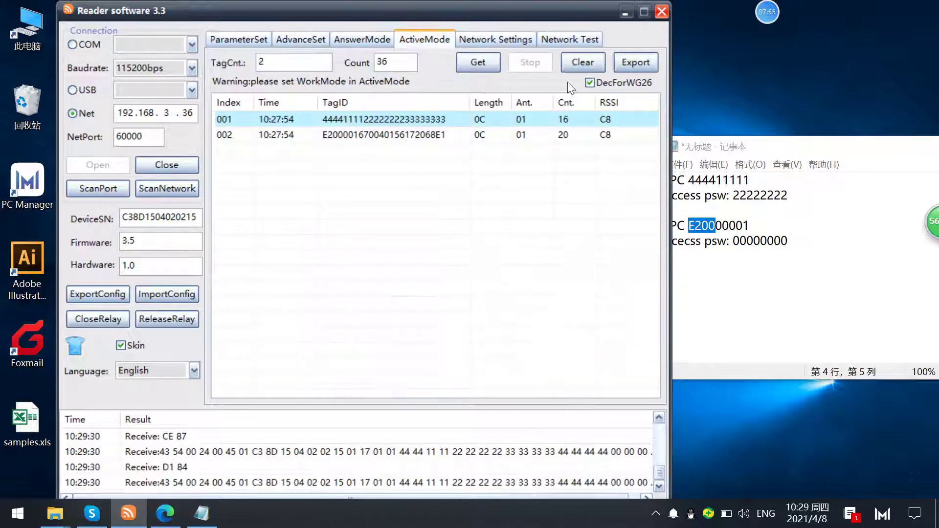
pyautogui.click(573, 61)
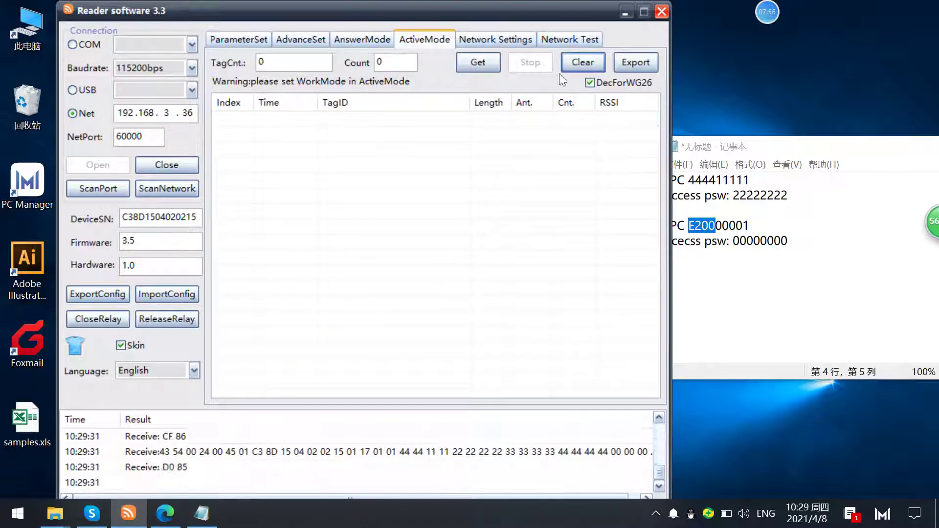
pyautogui.click(469, 63)
pyautogui.click(531, 63)
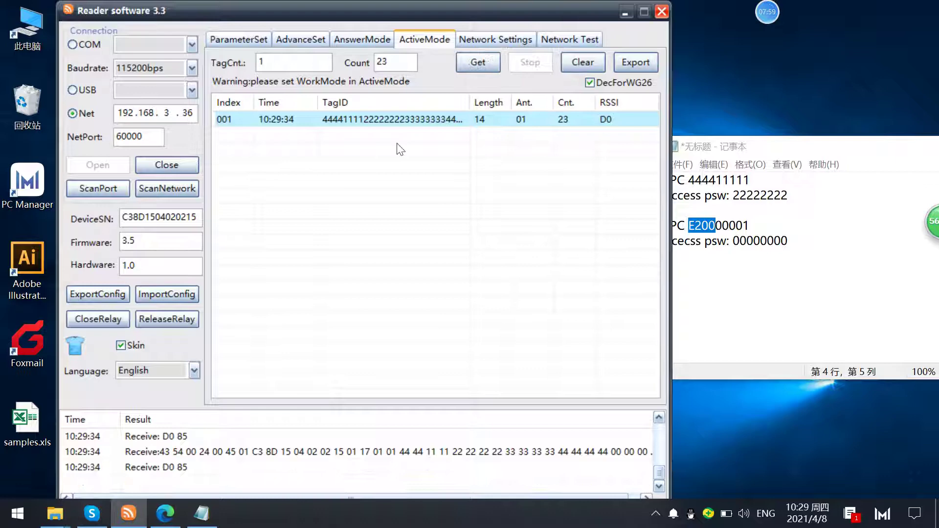
# - Compare the result with both tags' EPCs in the notes
pyautogui.click(761, 153)
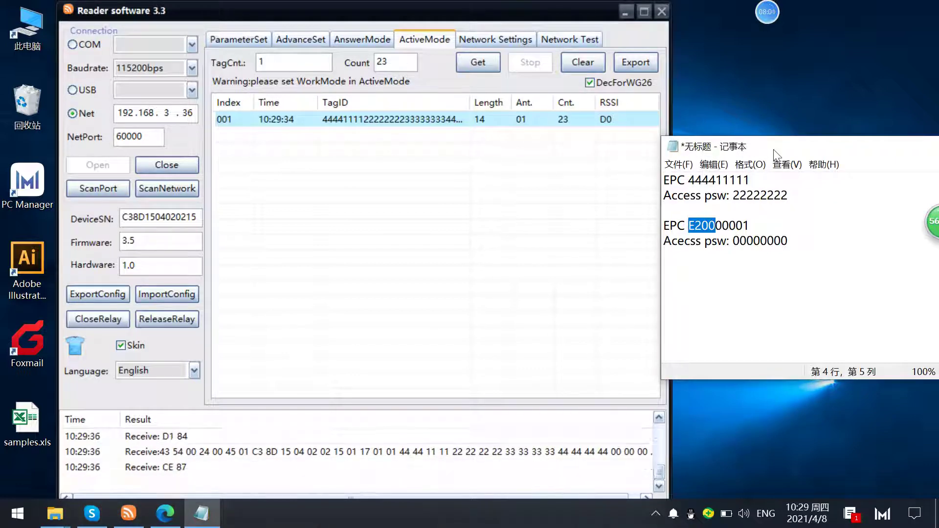
pyautogui.moveTo(738, 142); pyautogui.dragTo(740, 102)
pyautogui.moveTo(697, 142)
pyautogui.mouseDown()
pyautogui.moveTo(718, 143)
pyautogui.moveTo(698, 141)
pyautogui.mouseUp()
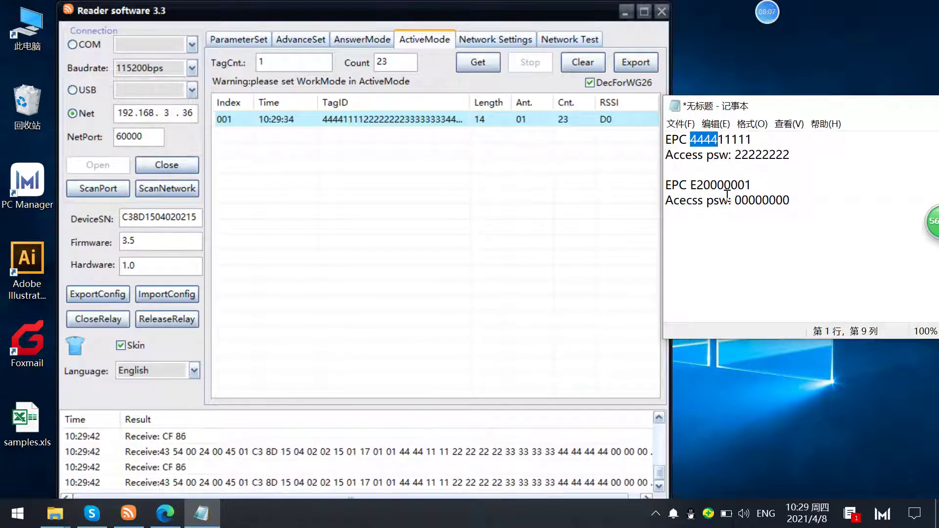
pyautogui.moveTo(691, 185); pyautogui.dragTo(751, 185)
pyautogui.click(315, 39)
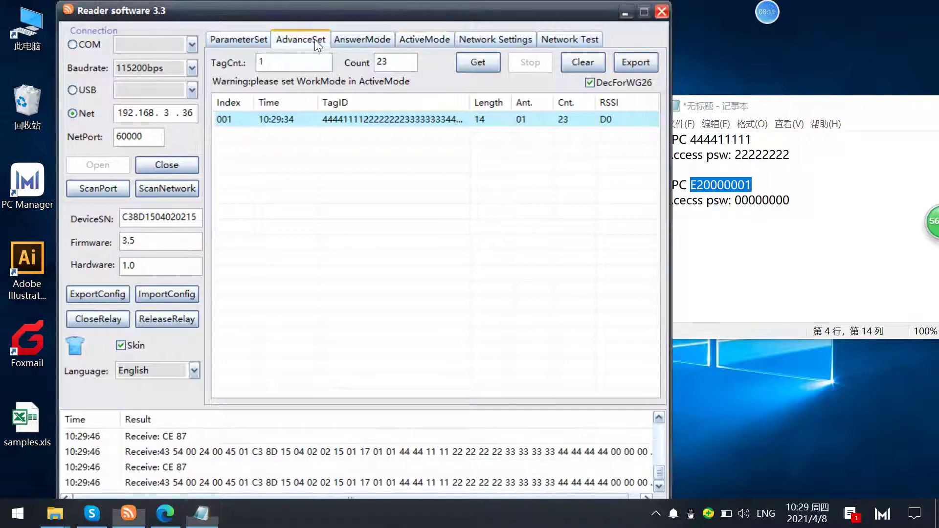
# - Replace the mask data with E2 and apply it
pyautogui.click(314, 39)
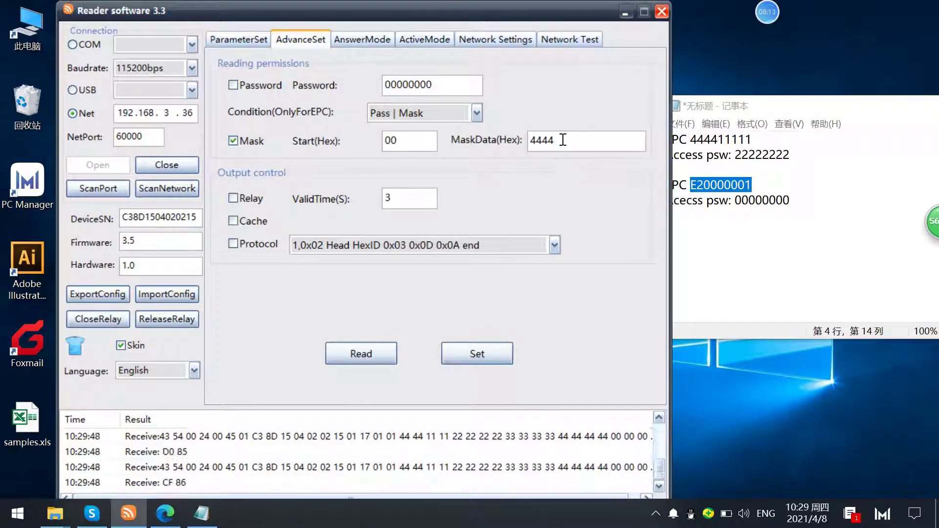
pyautogui.doubleClick(562, 140)
pyautogui.click(711, 186)
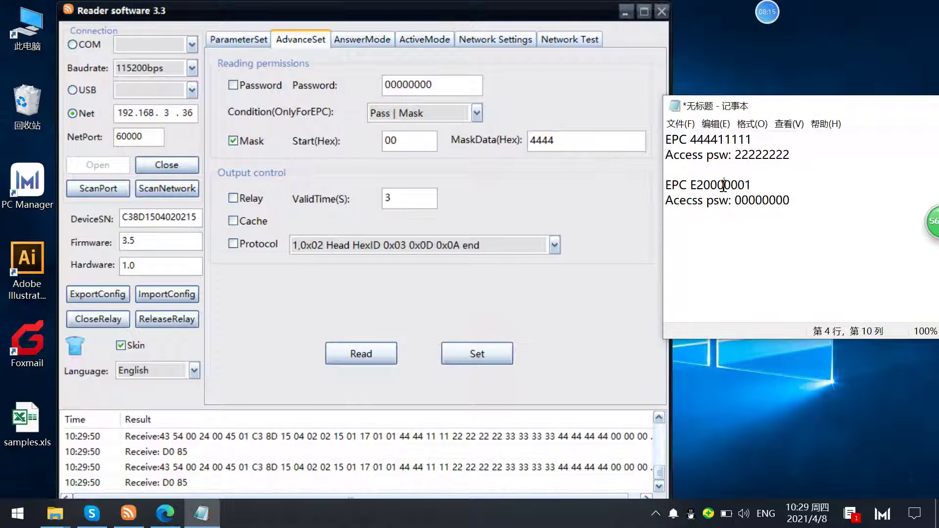
pyautogui.doubleClick(570, 144)
pyautogui.write('E2')
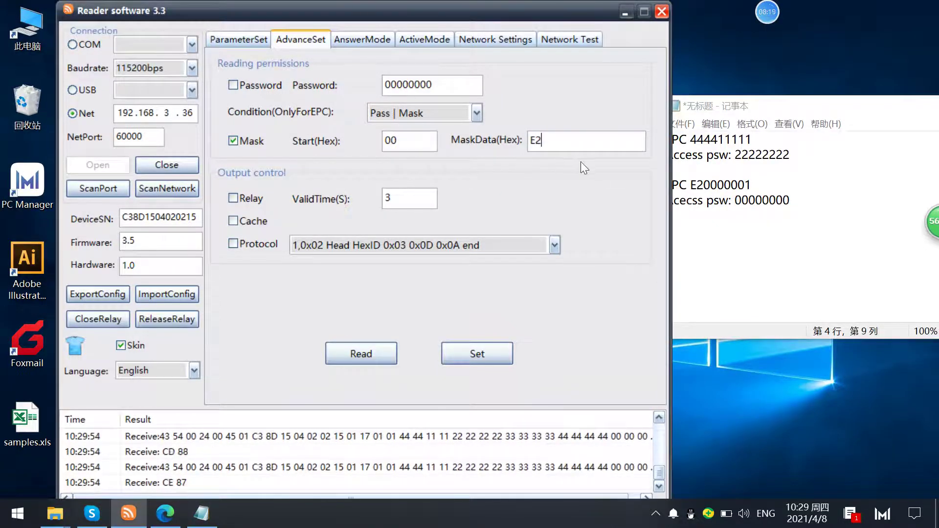
pyautogui.moveTo(747, 116); pyautogui.dragTo(779, 111)
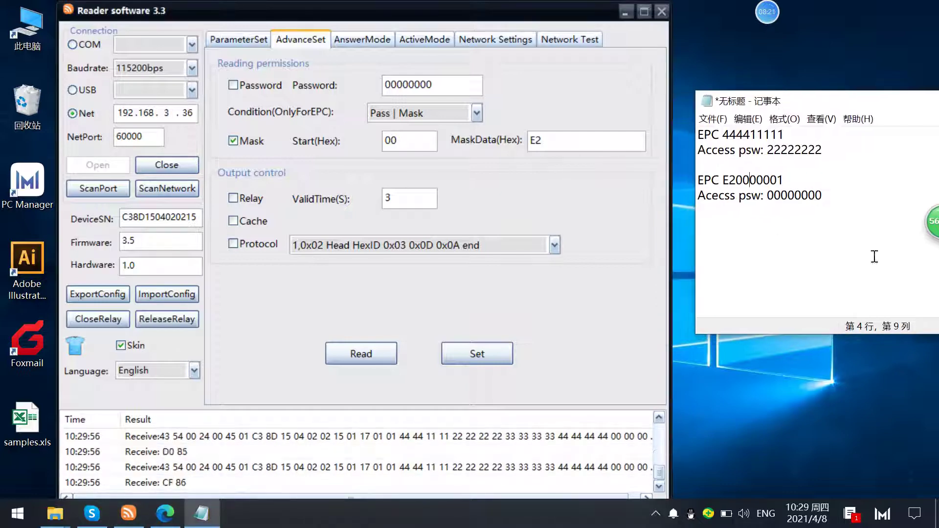
pyautogui.click(478, 353)
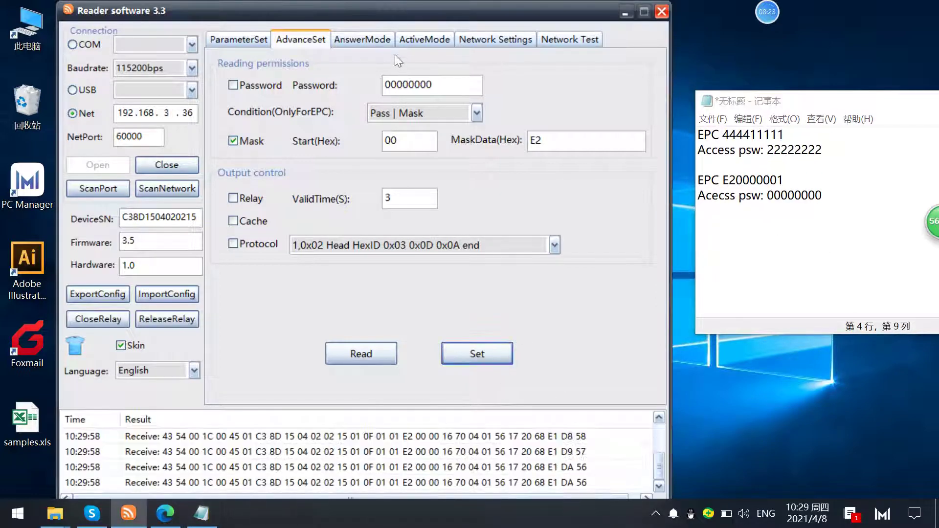
pyautogui.click(439, 46)
pyautogui.click(589, 71)
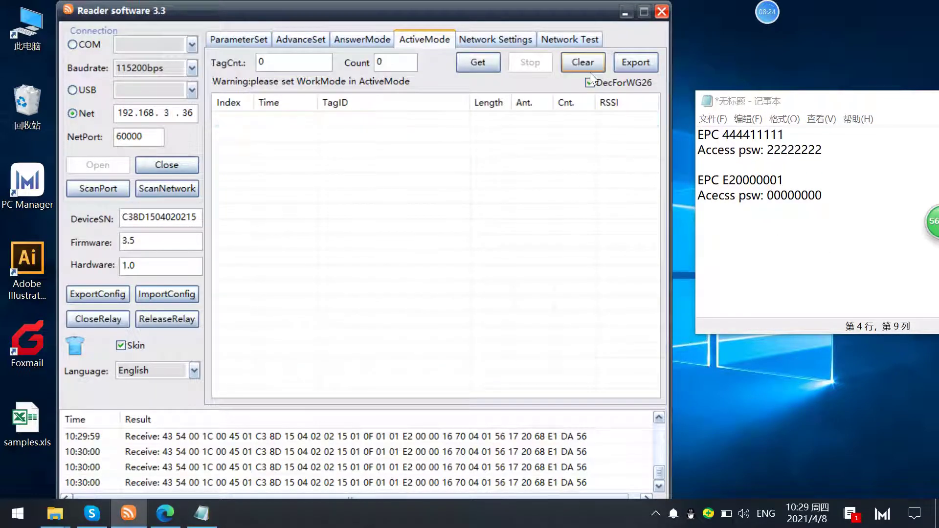
pyautogui.click(485, 66)
pyautogui.click(537, 70)
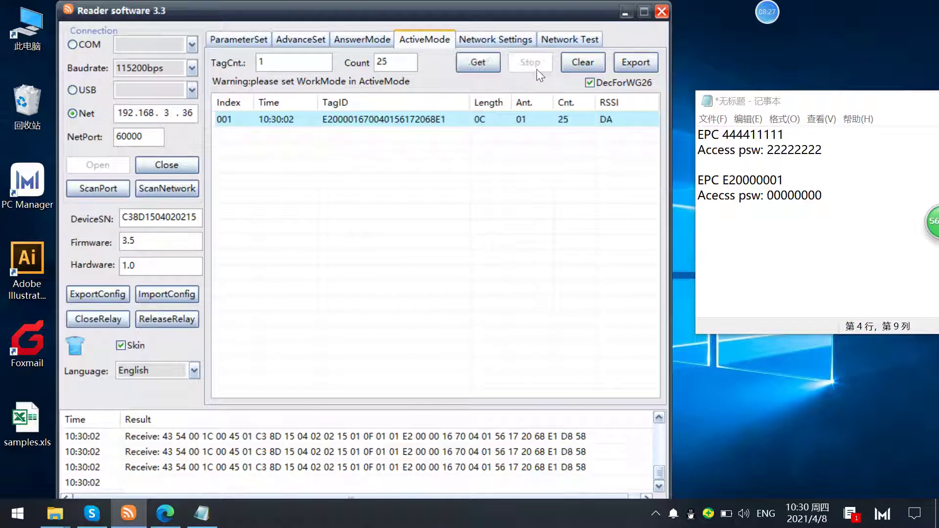
pyautogui.moveTo(722, 180); pyautogui.dragTo(786, 180)
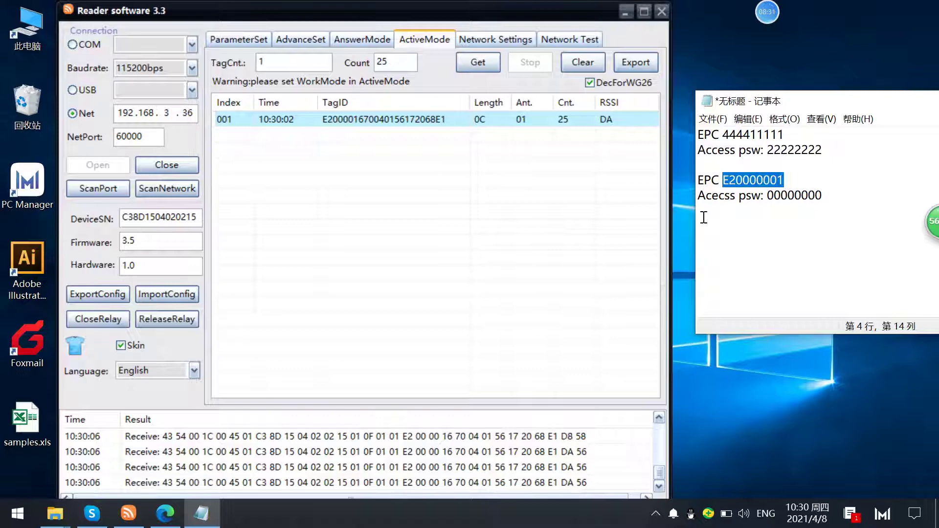
pyautogui.moveTo(719, 136); pyautogui.dragTo(784, 137)
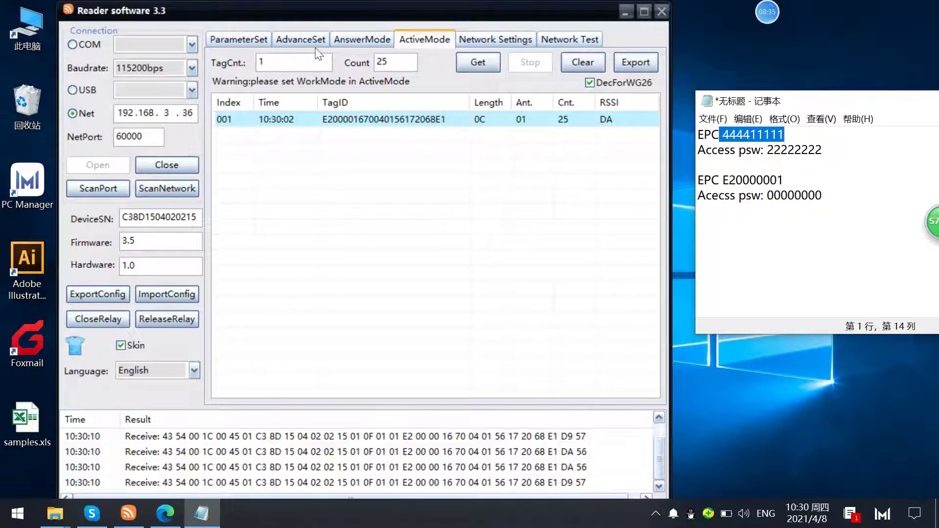
# - Re-enable the Password filter and choose the Pass & Mask condition
pyautogui.click(300, 39)
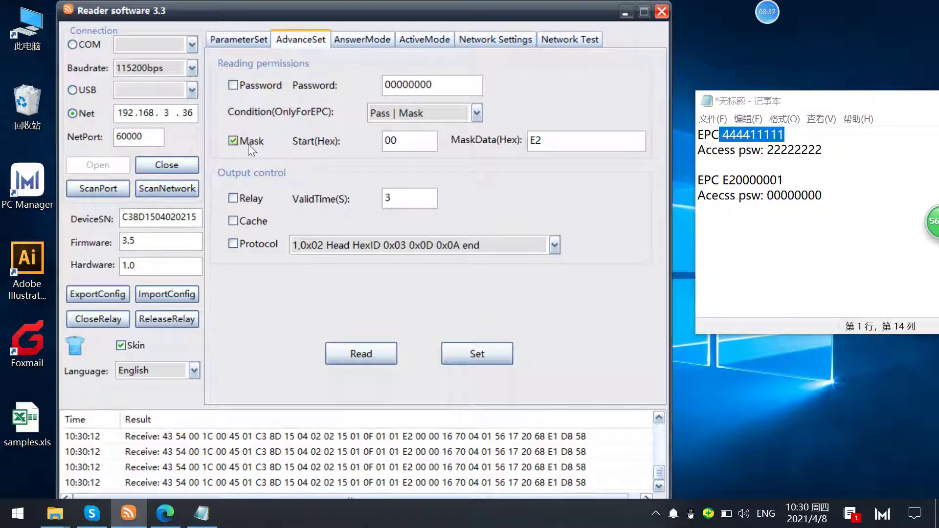
pyautogui.click(238, 84)
pyautogui.click(465, 113)
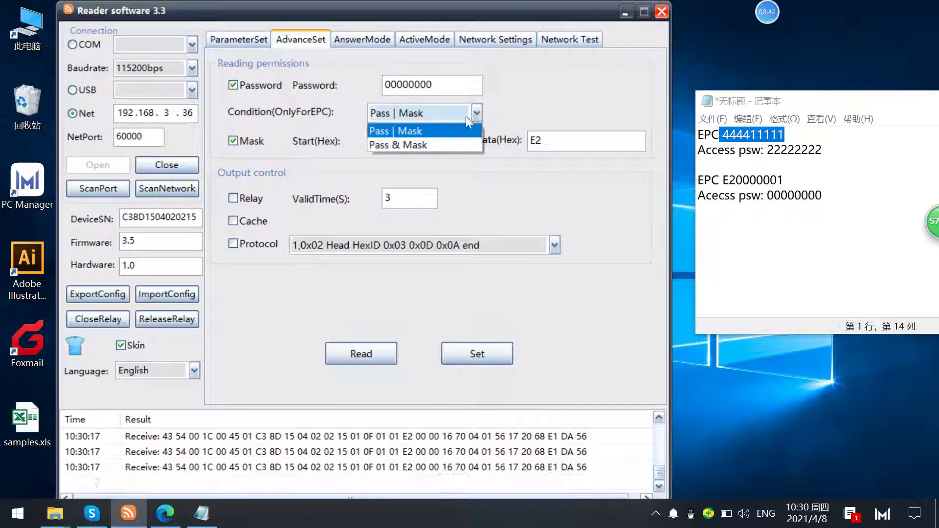
pyautogui.click(415, 144)
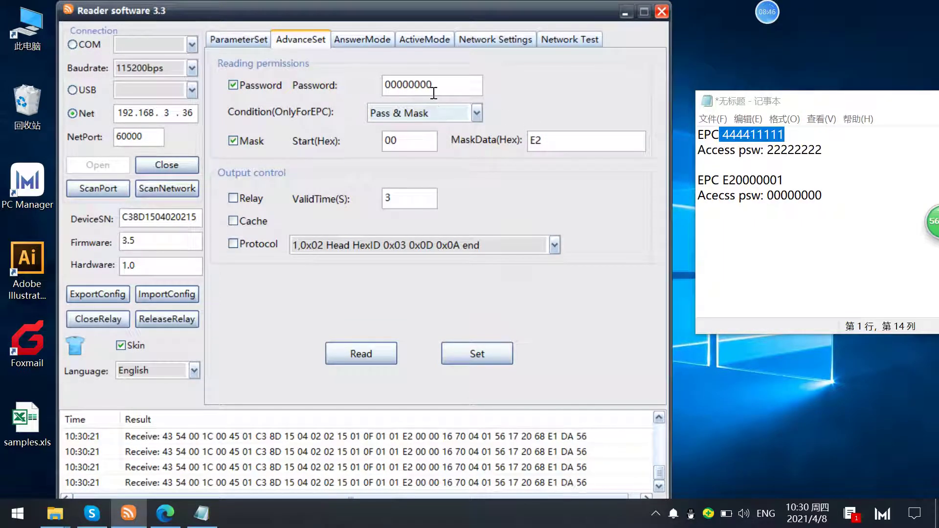
pyautogui.moveTo(433, 93); pyautogui.dragTo(342, 78)
pyautogui.click(743, 106)
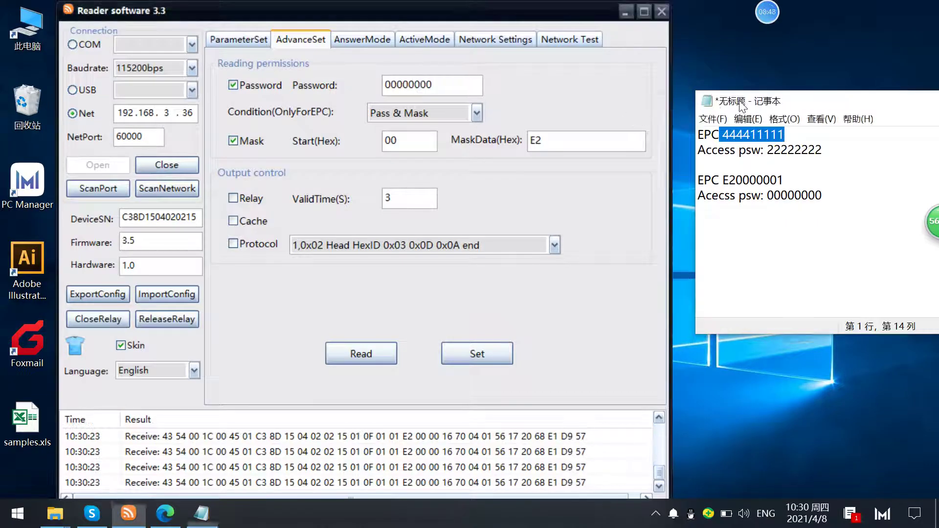
pyautogui.moveTo(742, 107); pyautogui.dragTo(579, 84)
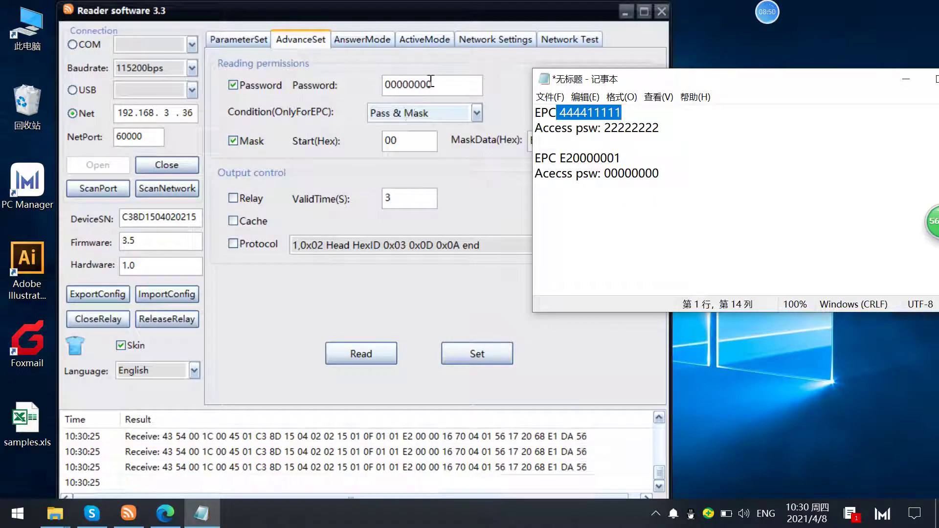
pyautogui.click(412, 98)
pyautogui.write('22222222')
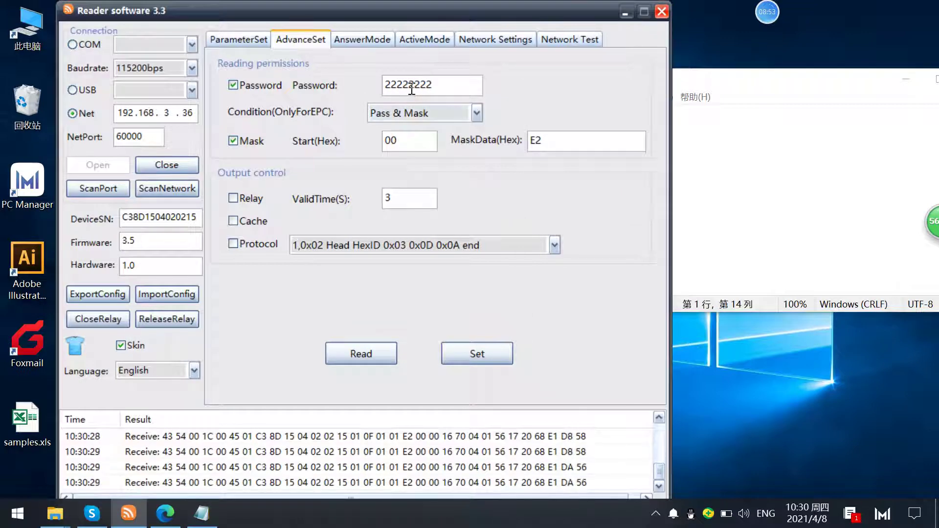
pyautogui.moveTo(412, 90); pyautogui.dragTo(454, 85)
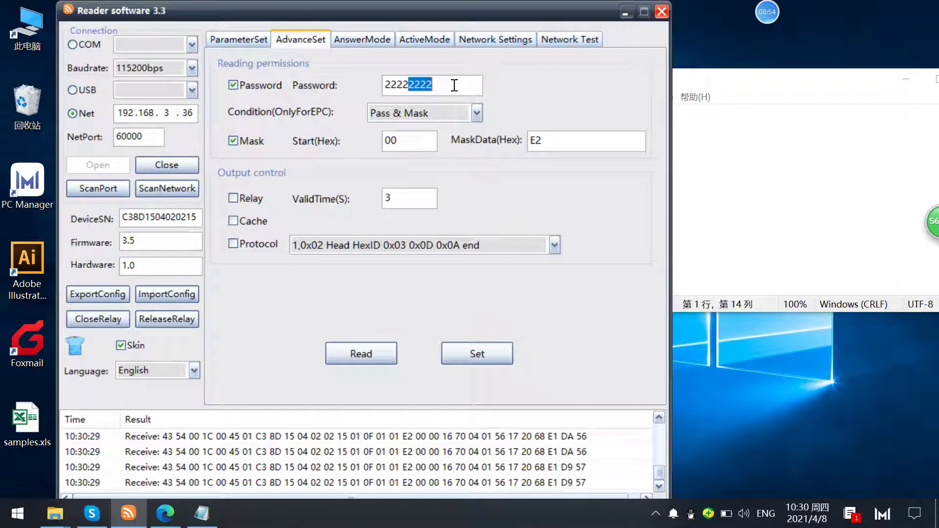
pyautogui.click(742, 109)
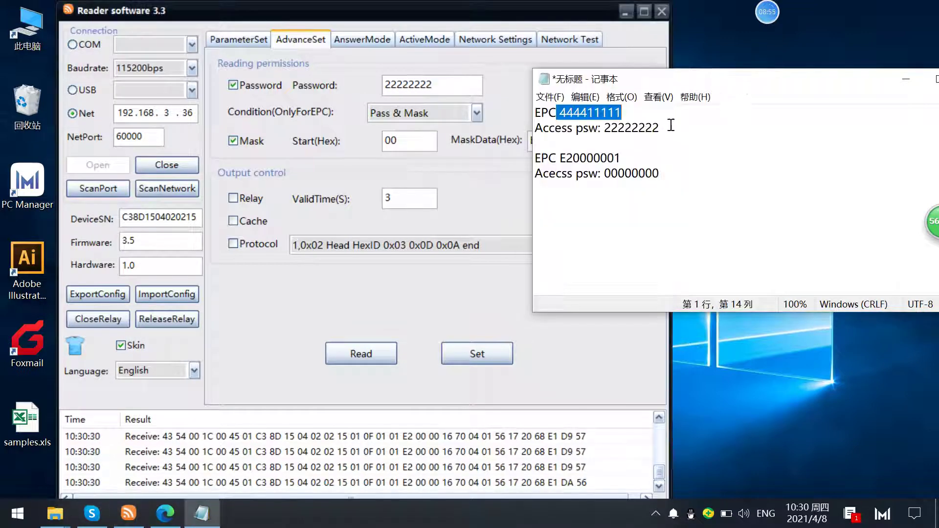
pyautogui.click(491, 89)
# - Replace the E2 mask data with 4444
pyautogui.doubleClick(538, 140)
pyautogui.click(799, 83)
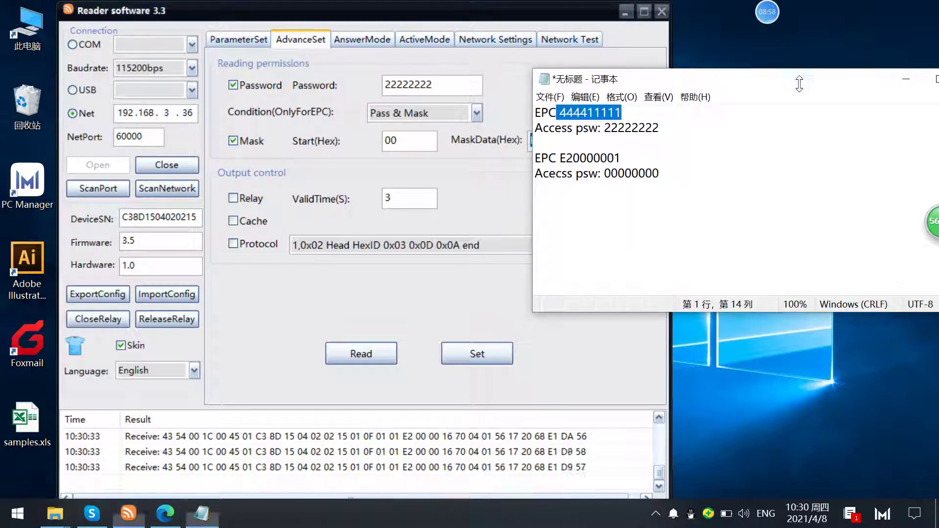
pyautogui.moveTo(799, 83); pyautogui.dragTo(934, 87)
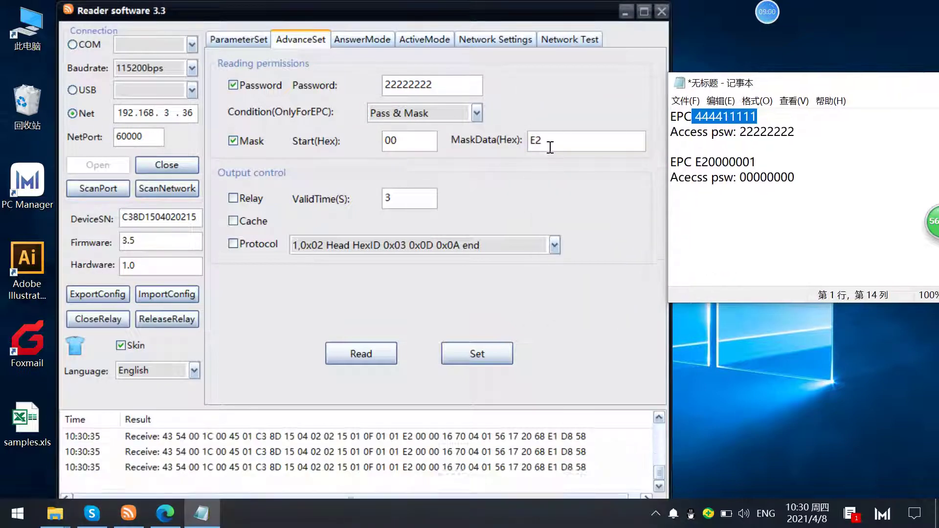
pyautogui.click(528, 149)
pyautogui.write('4444')
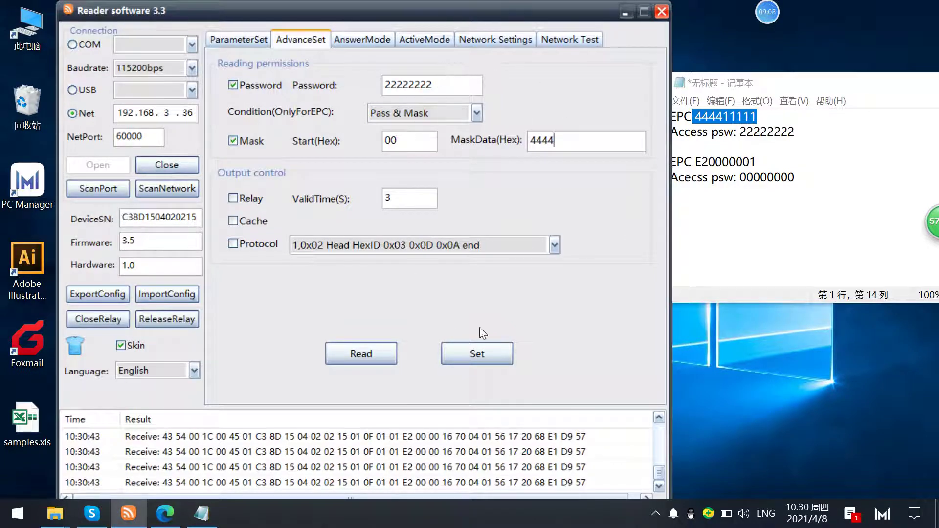
pyautogui.click(477, 353)
pyautogui.click(422, 40)
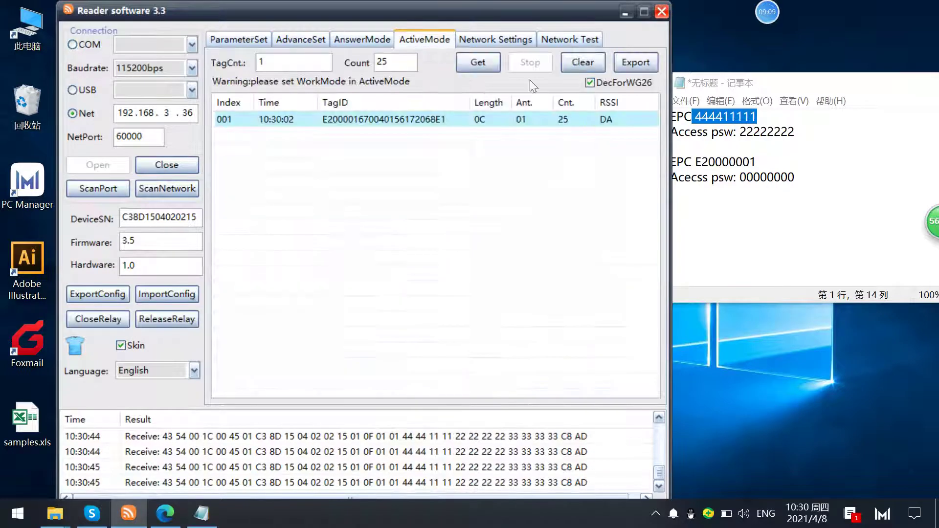
pyautogui.click(585, 58)
pyautogui.click(479, 59)
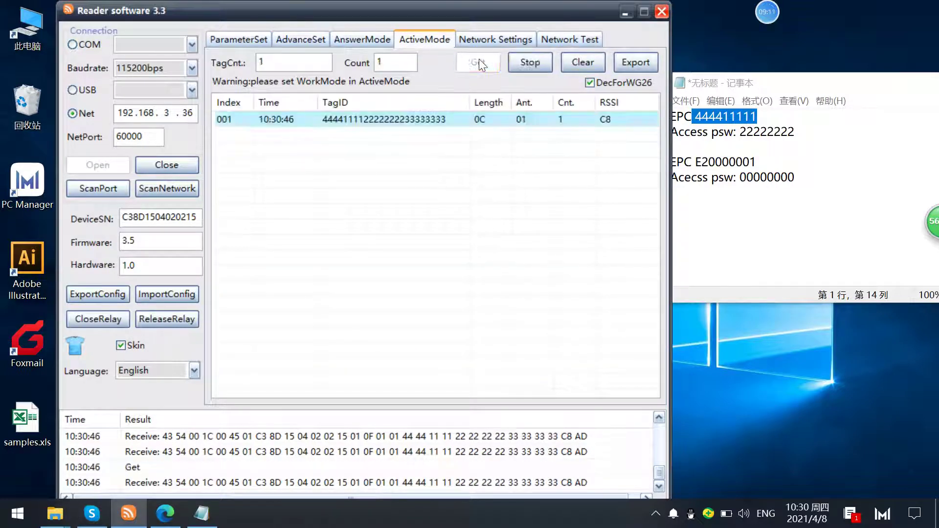
pyautogui.click(527, 62)
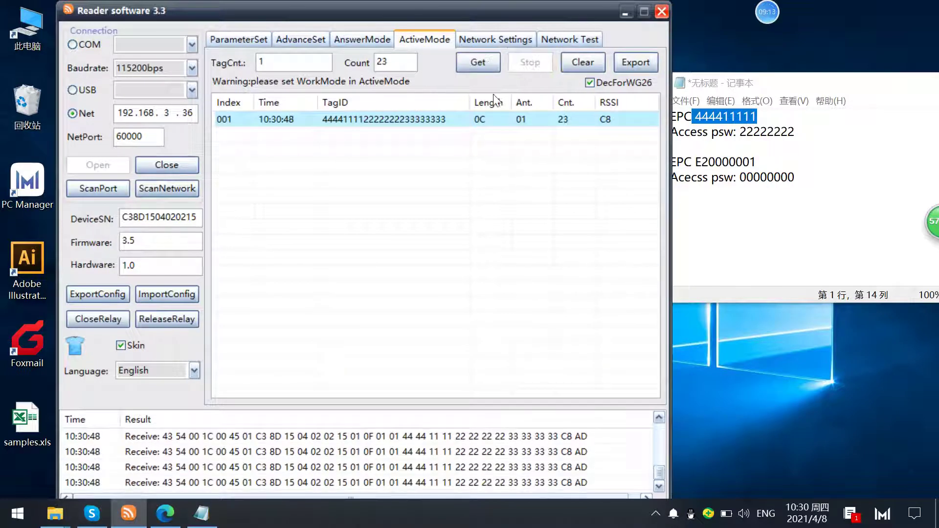
# - Change the mask data to 0000, apply it and reread, which picks up no tags
pyautogui.click(325, 43)
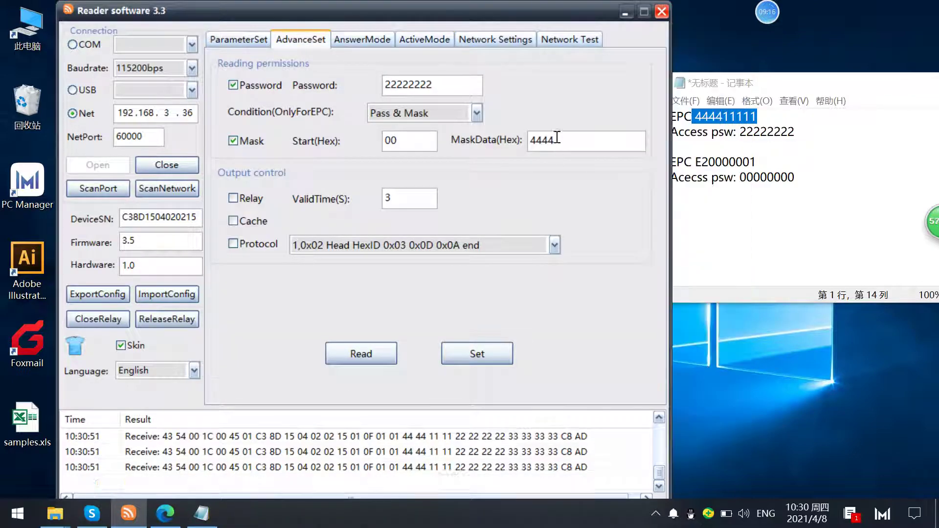
pyautogui.moveTo(560, 141); pyautogui.dragTo(520, 142)
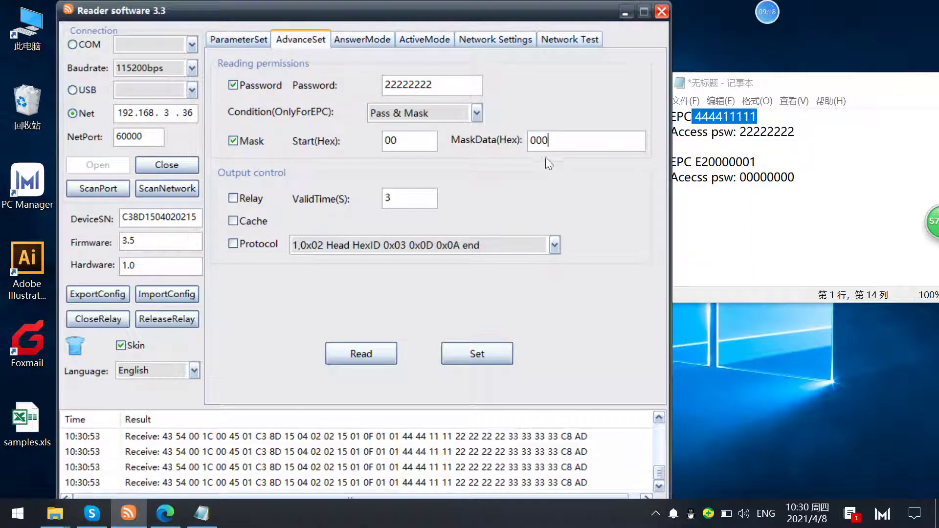
pyautogui.click(467, 364)
pyautogui.click(421, 39)
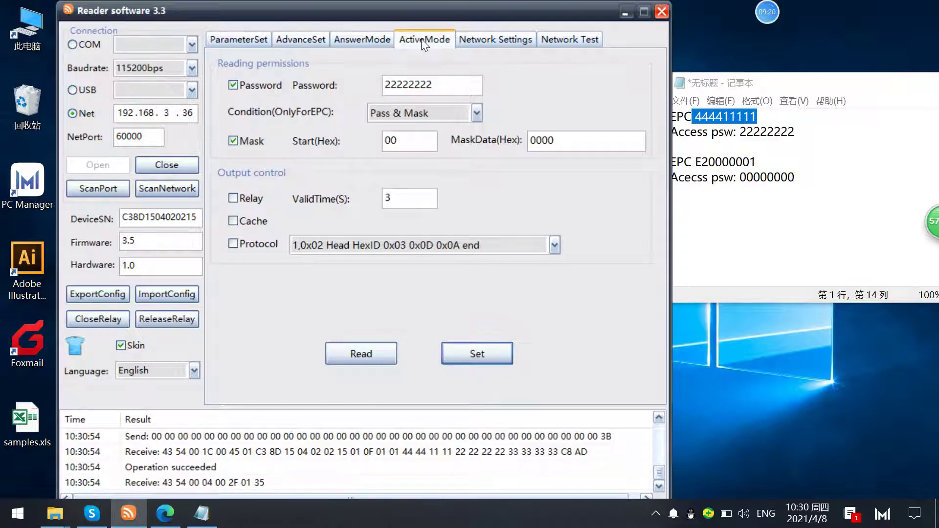
pyautogui.click(485, 65)
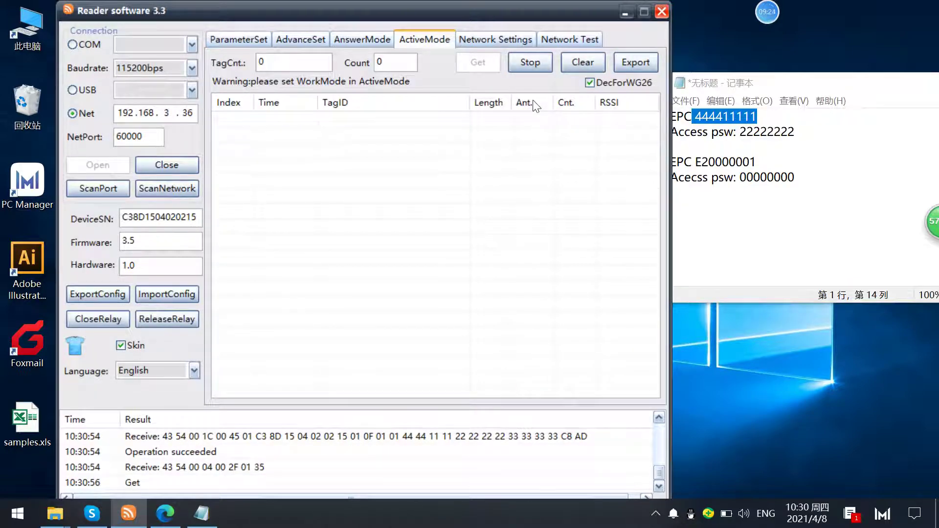
pyautogui.click(531, 64)
# - In AdvanceSet, switch the filter condition to Pass | Mask (OR) and apply it to the reader
pyautogui.click(303, 40)
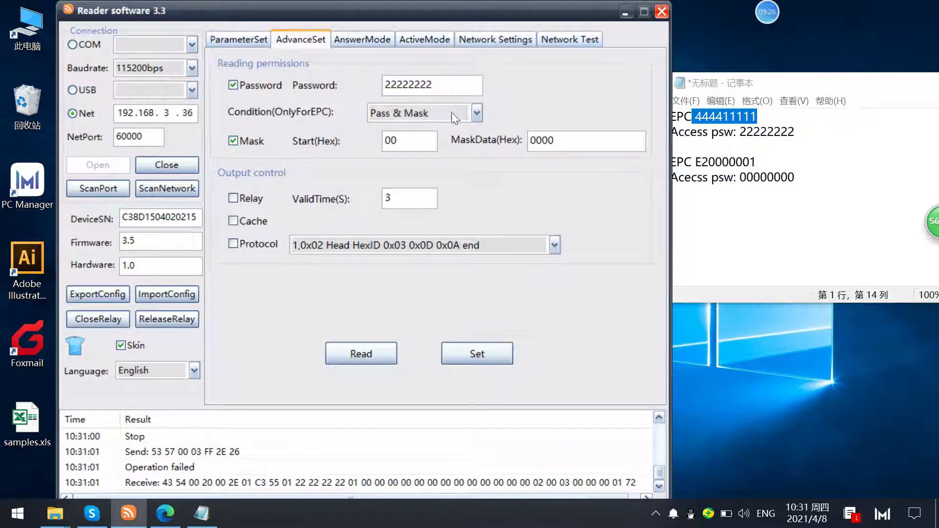
pyautogui.moveTo(390, 88); pyautogui.dragTo(437, 92)
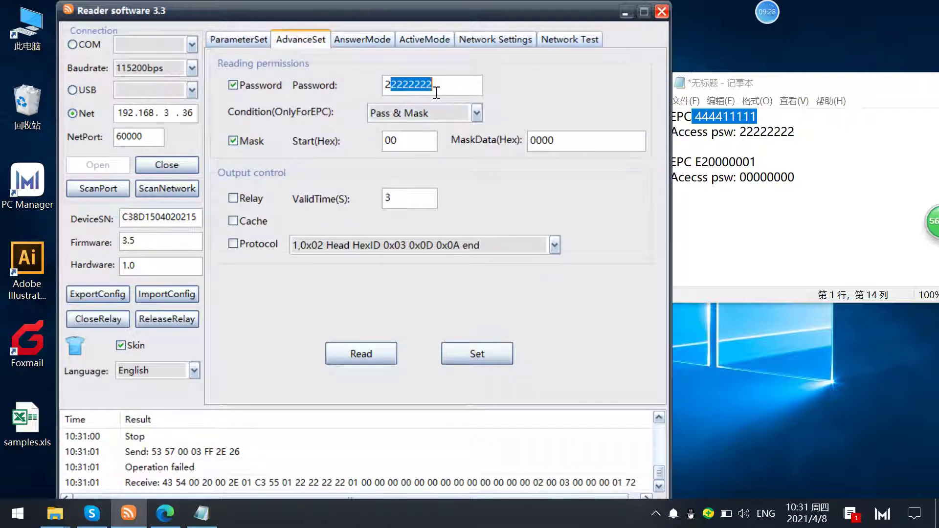
pyautogui.moveTo(579, 141); pyautogui.dragTo(548, 154)
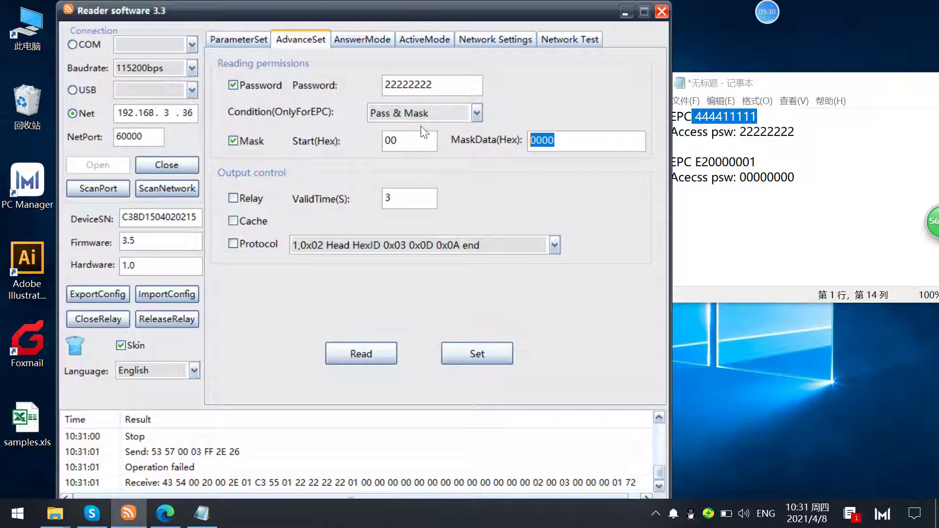
pyautogui.click(481, 116)
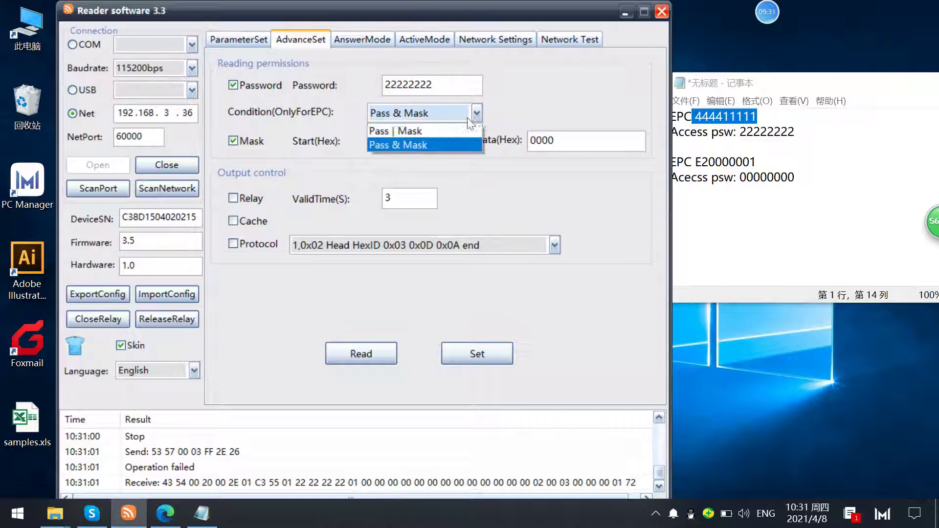
pyautogui.click(416, 131)
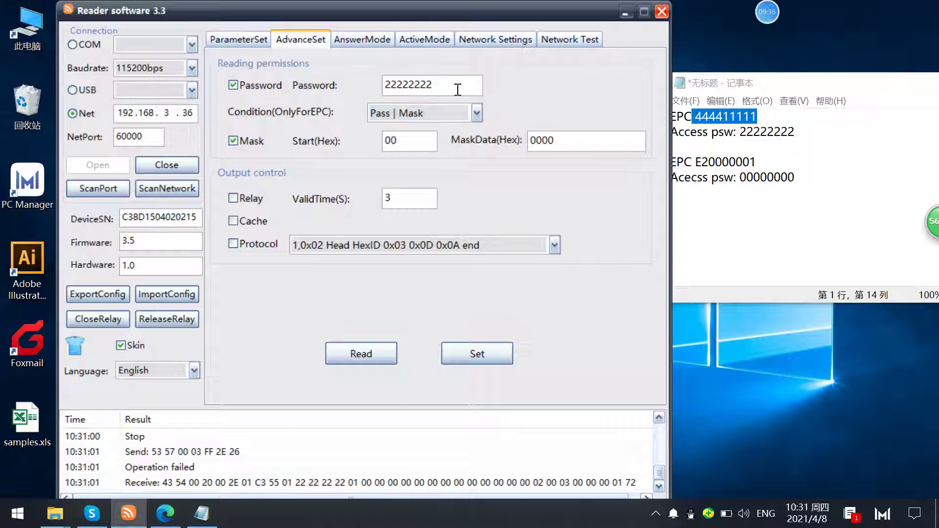
pyautogui.click(464, 355)
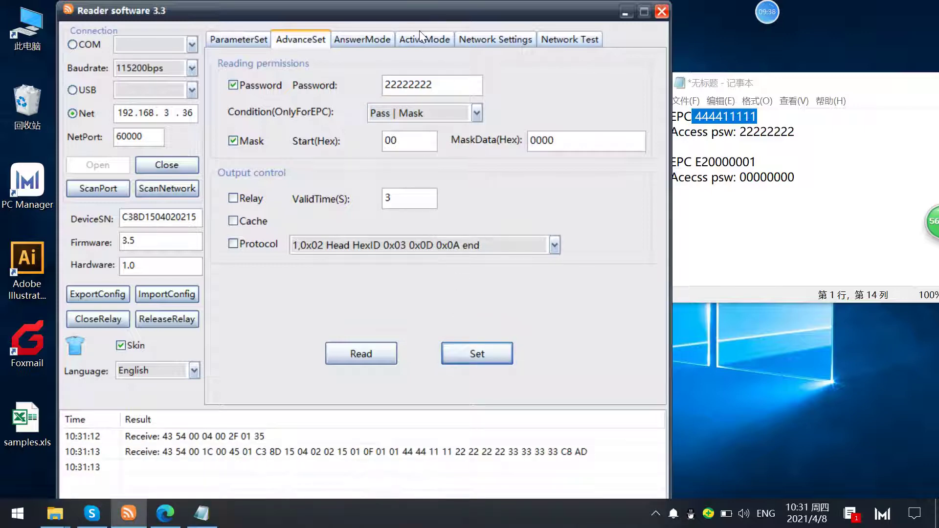
# - Run a brief active-mode read to confirm the 4444 tag appears again, then return to AdvanceSet
pyautogui.click(421, 36)
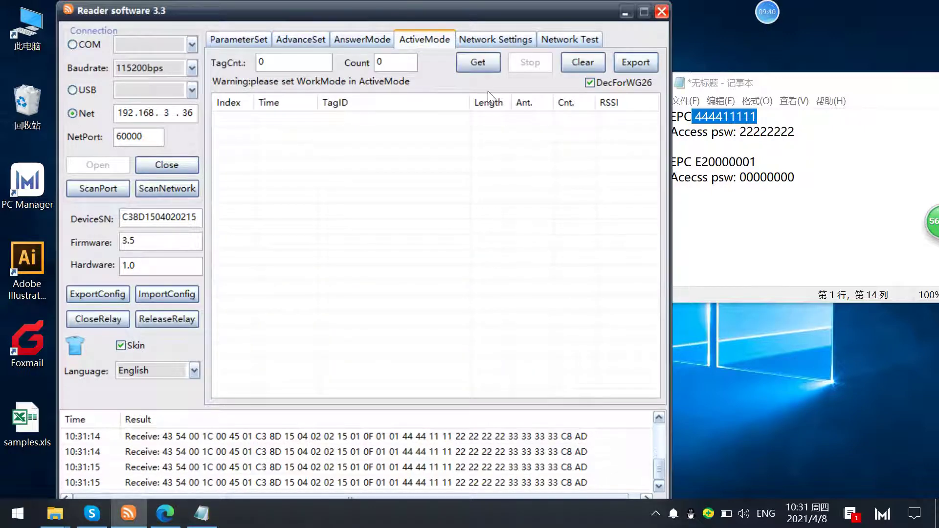
pyautogui.click(478, 66)
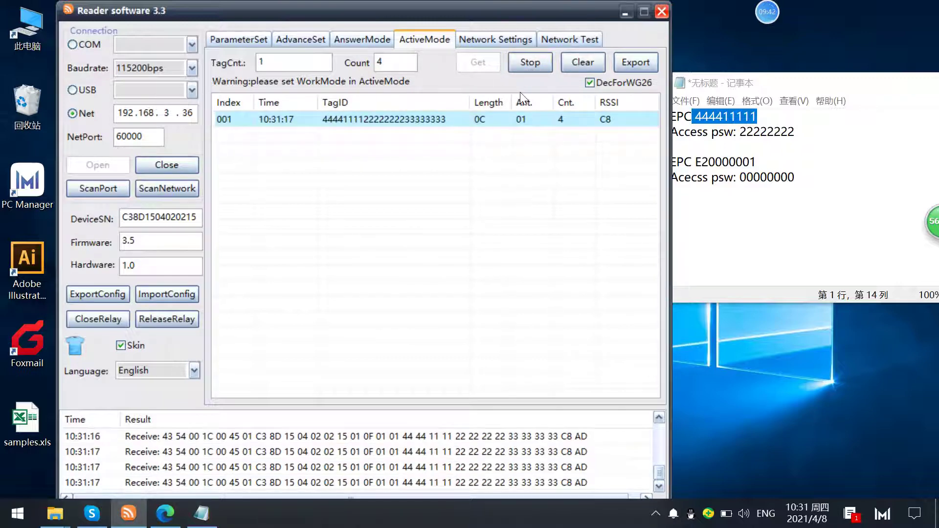
pyautogui.click(522, 68)
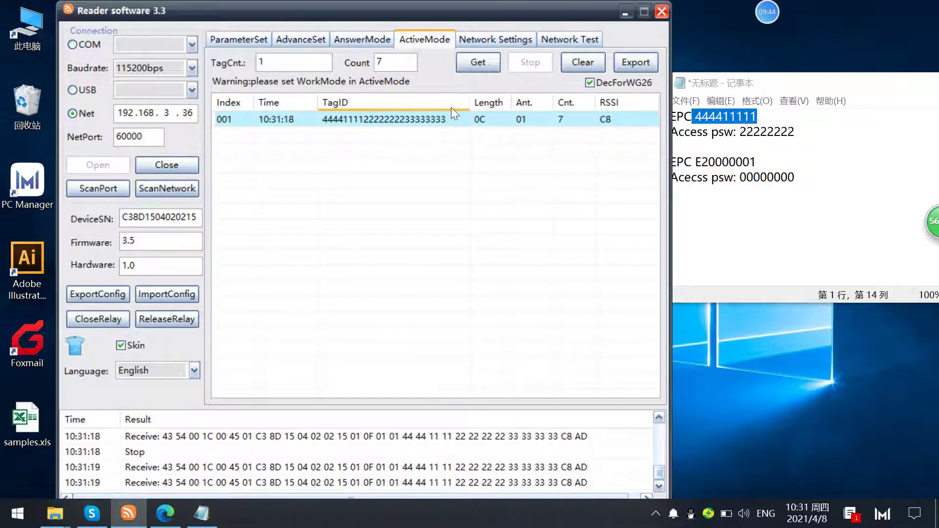
pyautogui.click(300, 40)
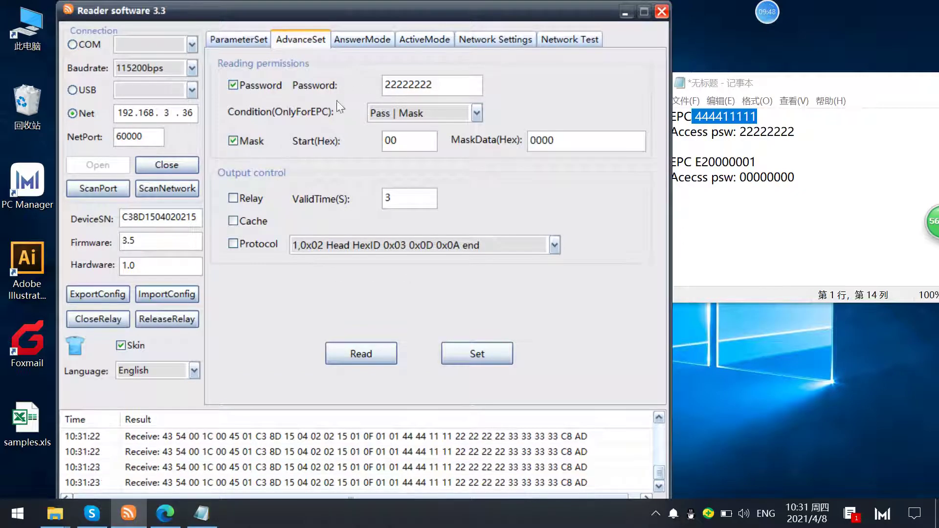
pyautogui.moveTo(802, 15)
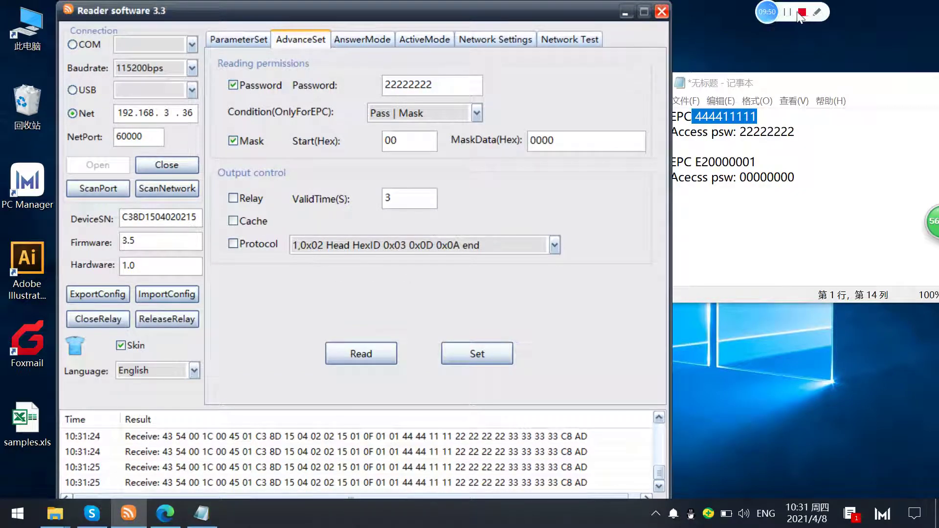